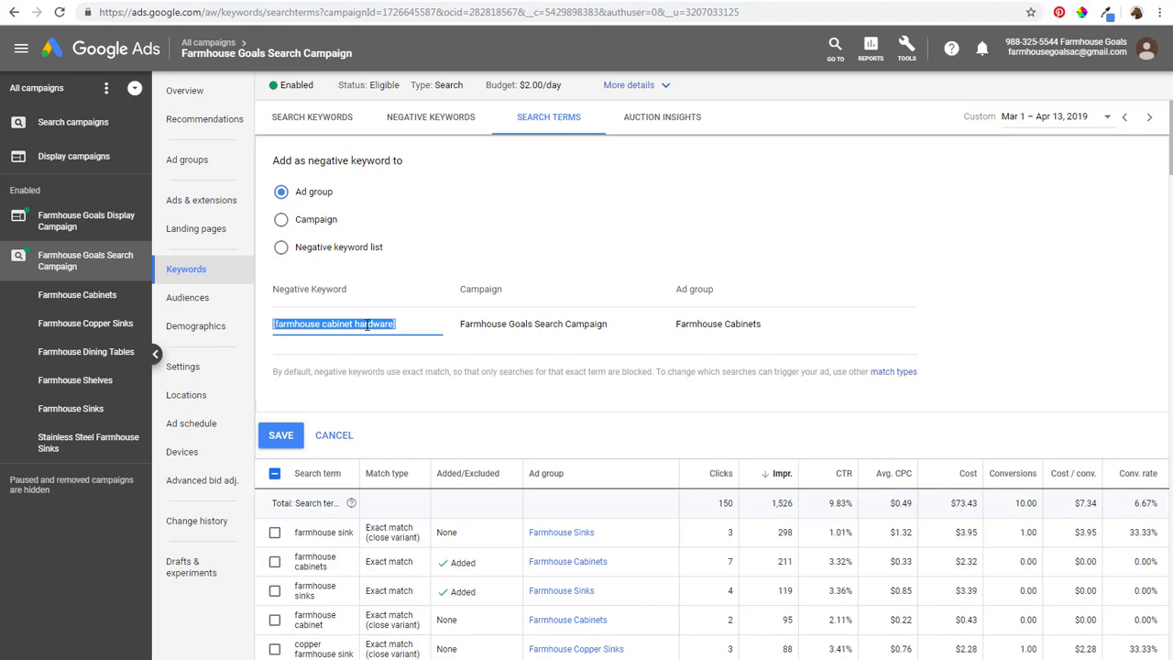
# Save "hardware" as a broad-match negative keyword for the Farmhouse Cabinets ad group and open the campaign's negative keywords
pyautogui.write('hardware')
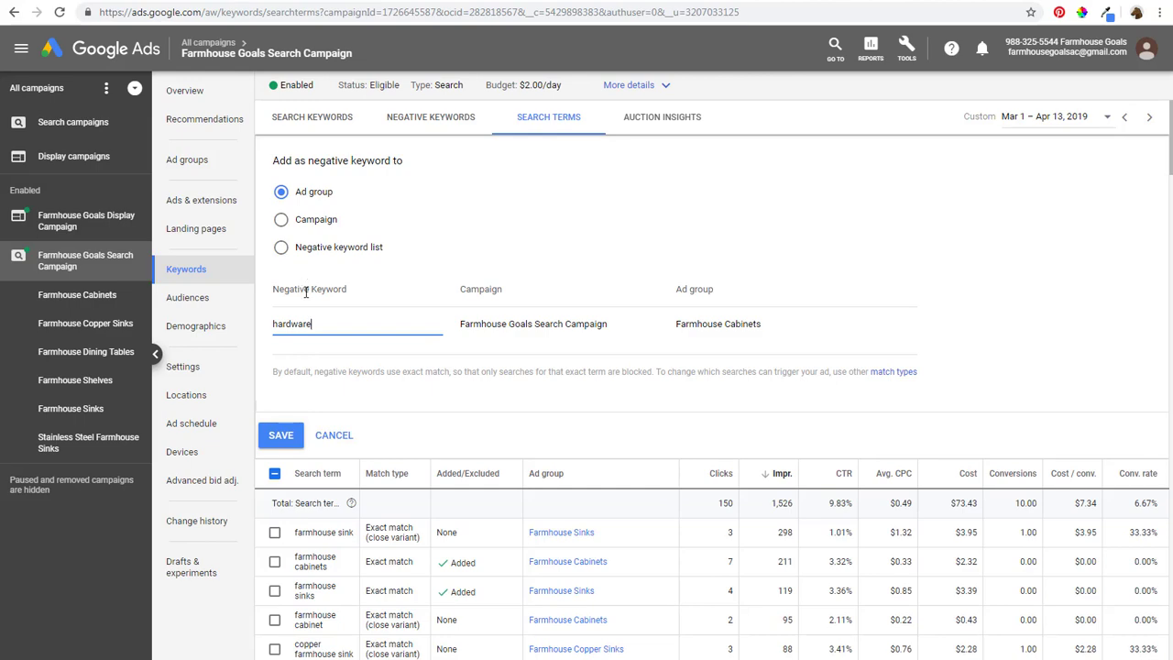
pyautogui.click(285, 434)
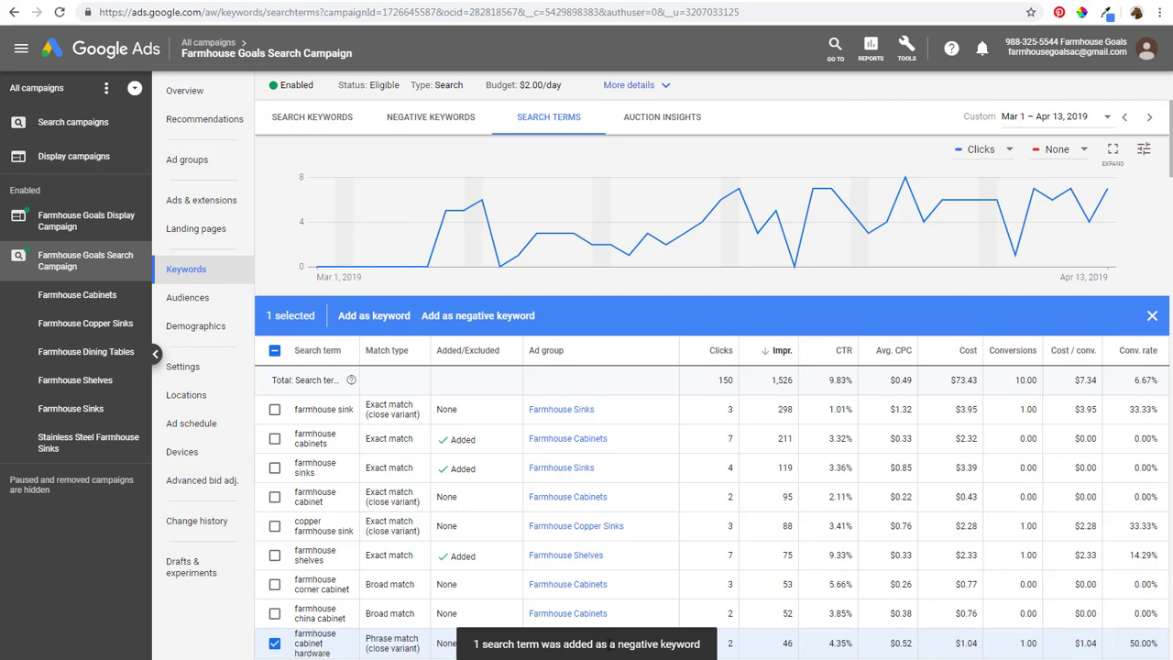
pyautogui.click(449, 124)
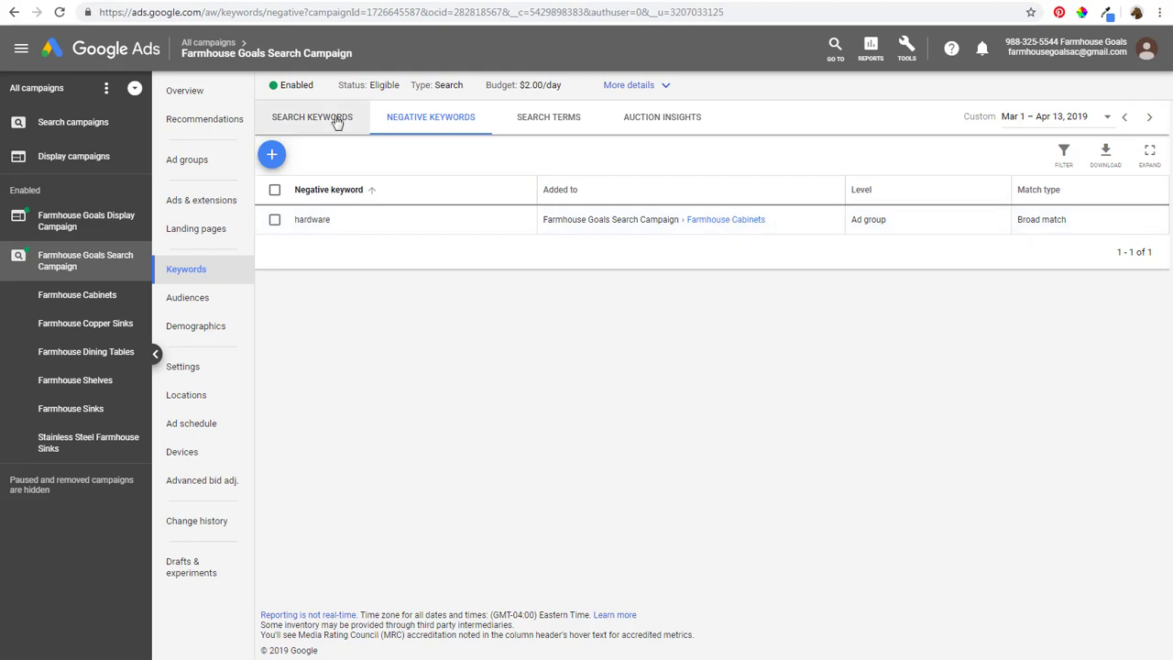
# From the Farmhouse Shelves search term "farmhouse shelves diy", add "diy" as an ad group negative keyword, and clear the selection
pyautogui.click(561, 118)
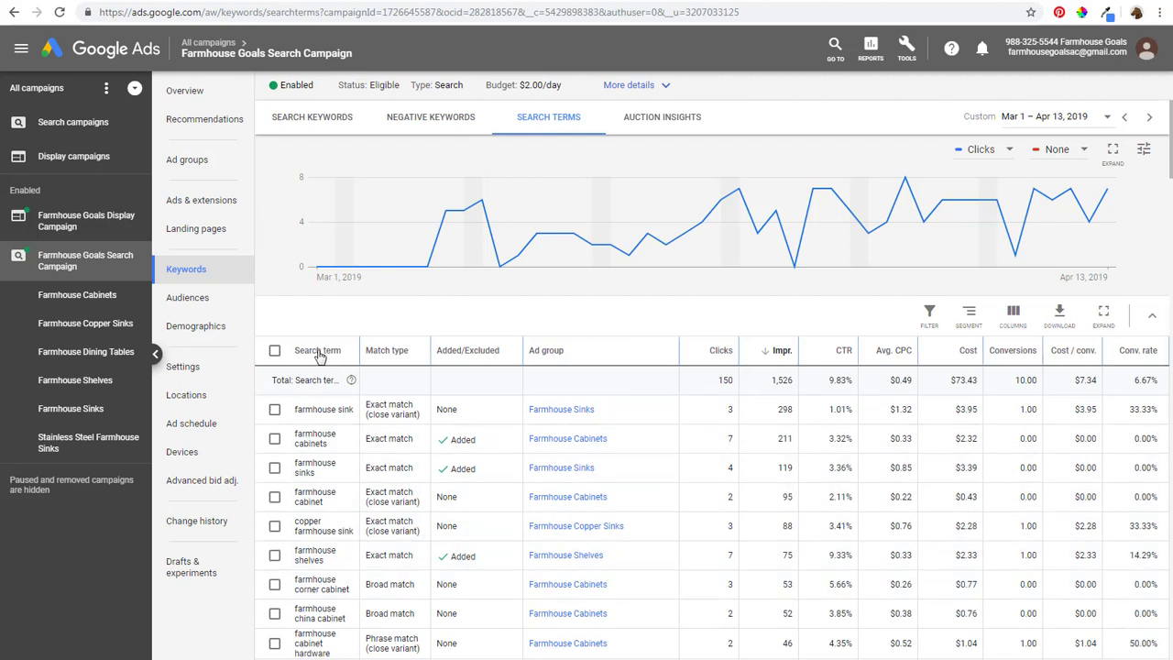
pyautogui.click(71, 390)
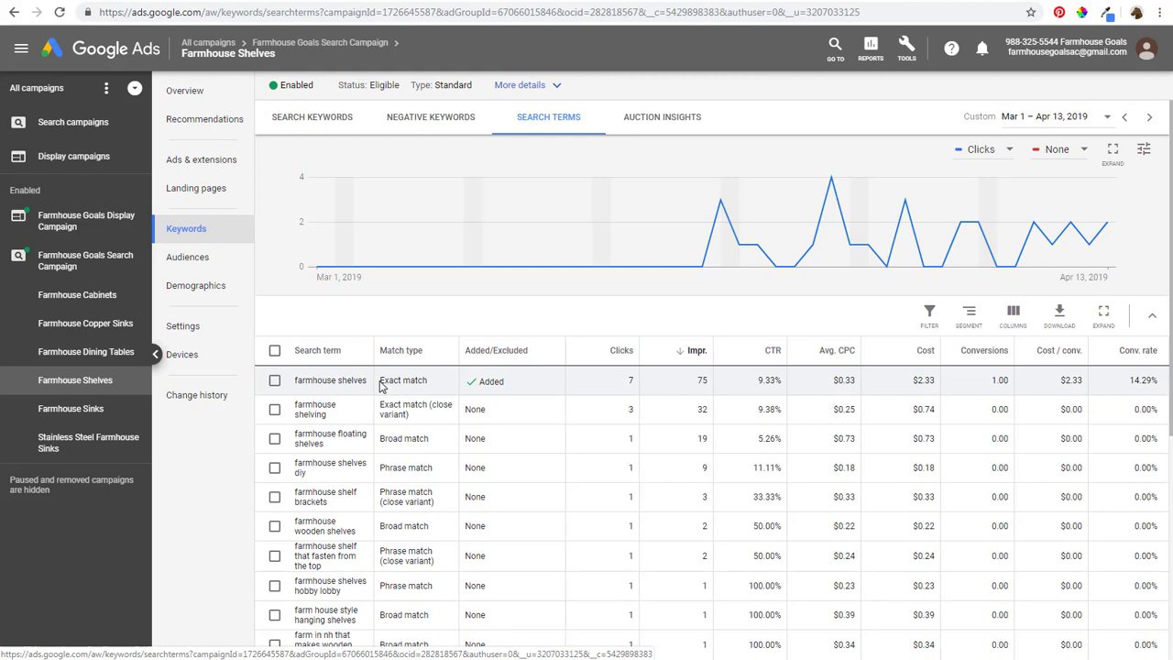
pyautogui.scroll(-1, 430, 412)
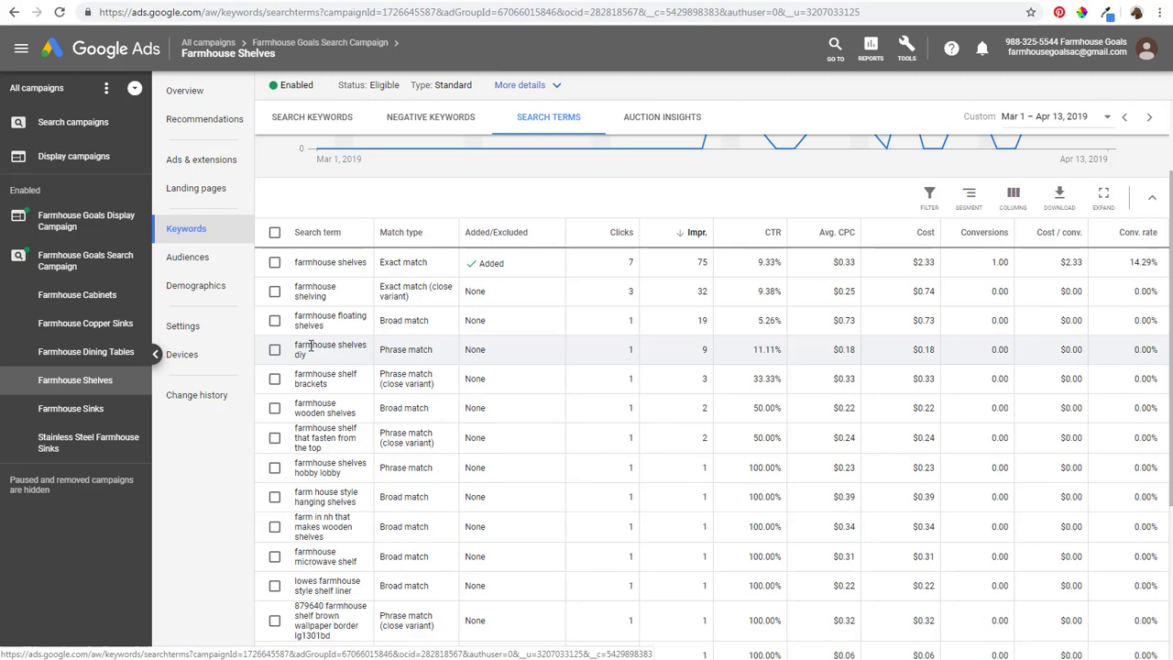
pyautogui.click(274, 349)
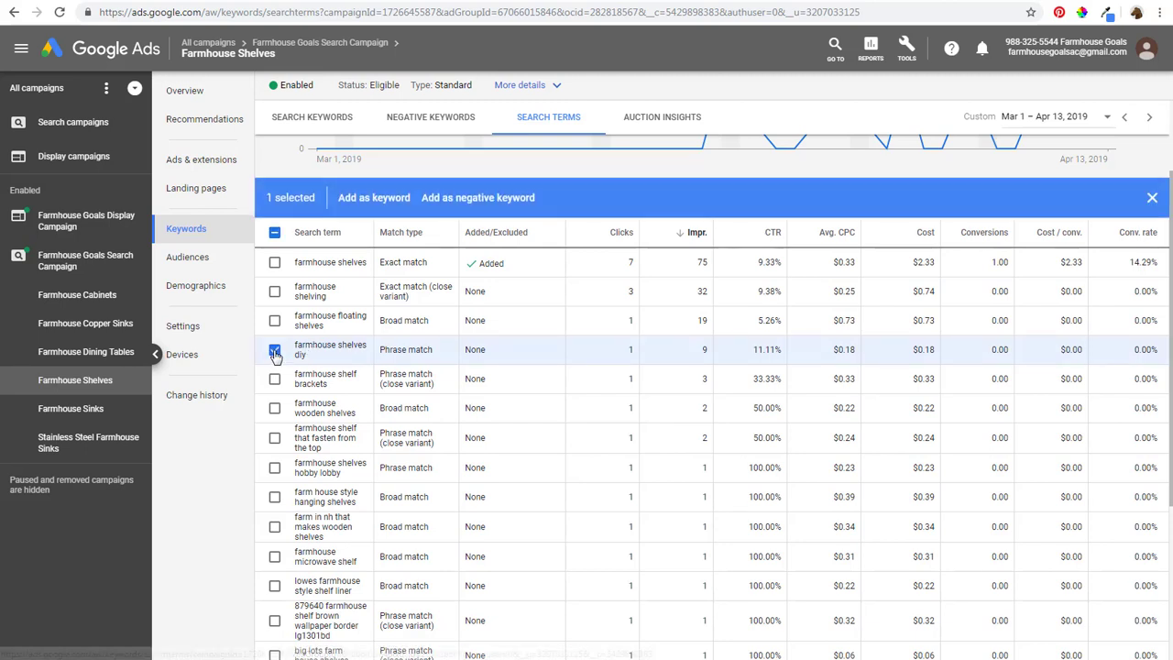
pyautogui.click(438, 199)
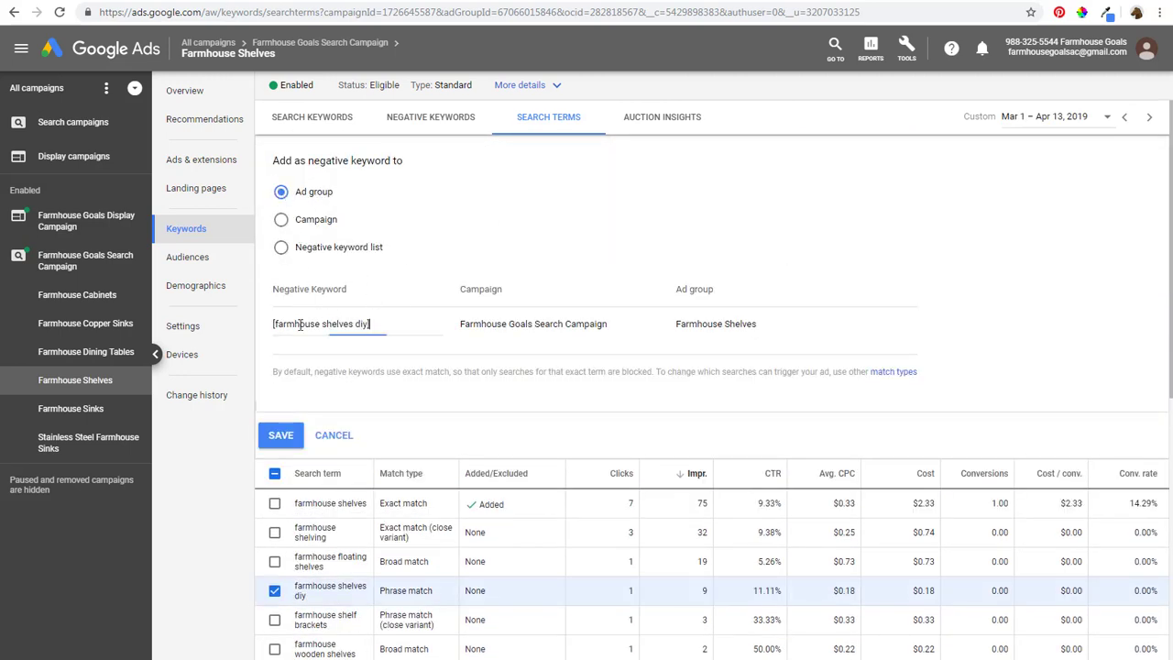
pyautogui.moveTo(370, 323); pyautogui.dragTo(243, 330)
pyautogui.write('diy')
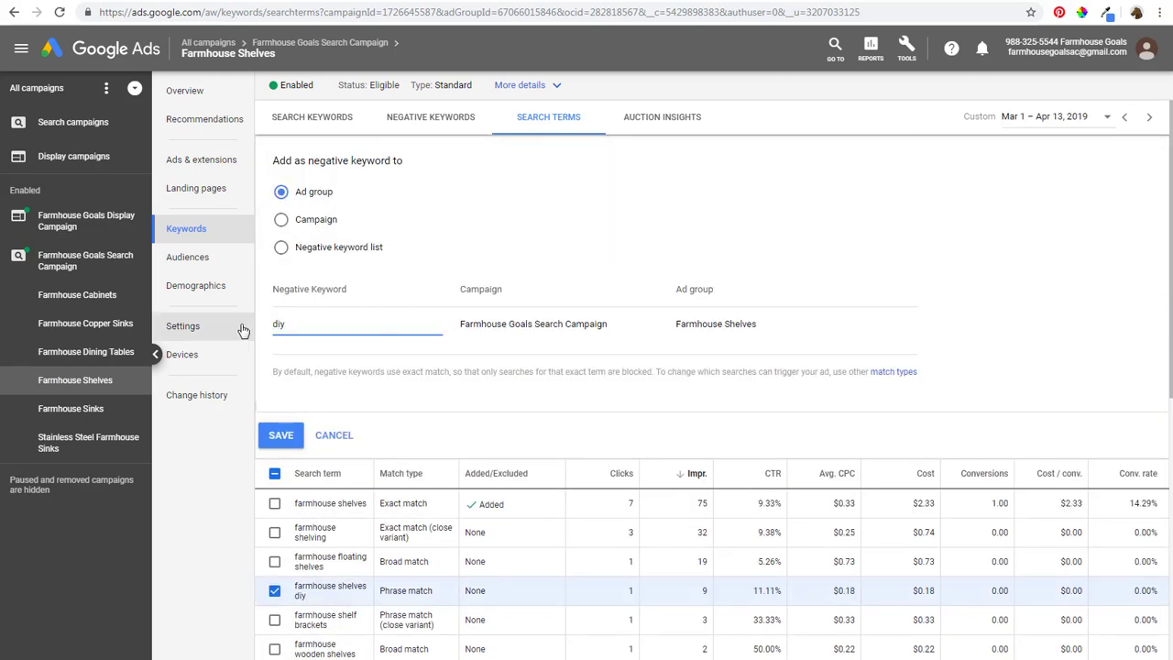
pyautogui.click(280, 437)
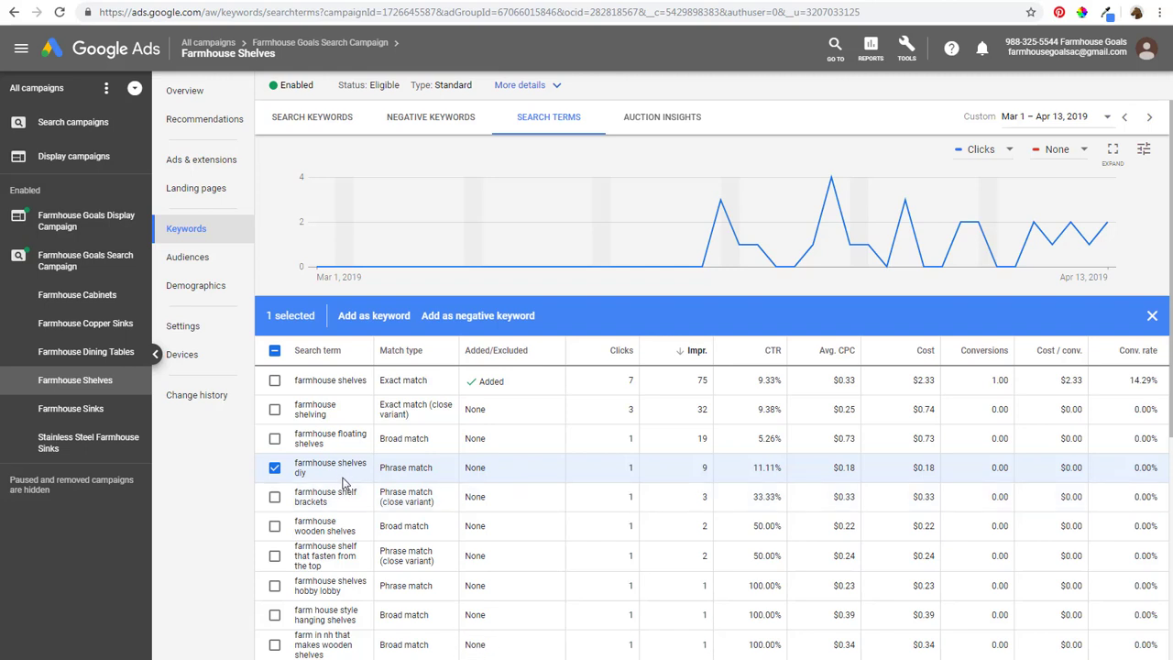
pyautogui.click(275, 468)
# Start adding the search term "farmhouse shelves hobby lobby" as a negative keyword at the campaign level
pyautogui.click(275, 497)
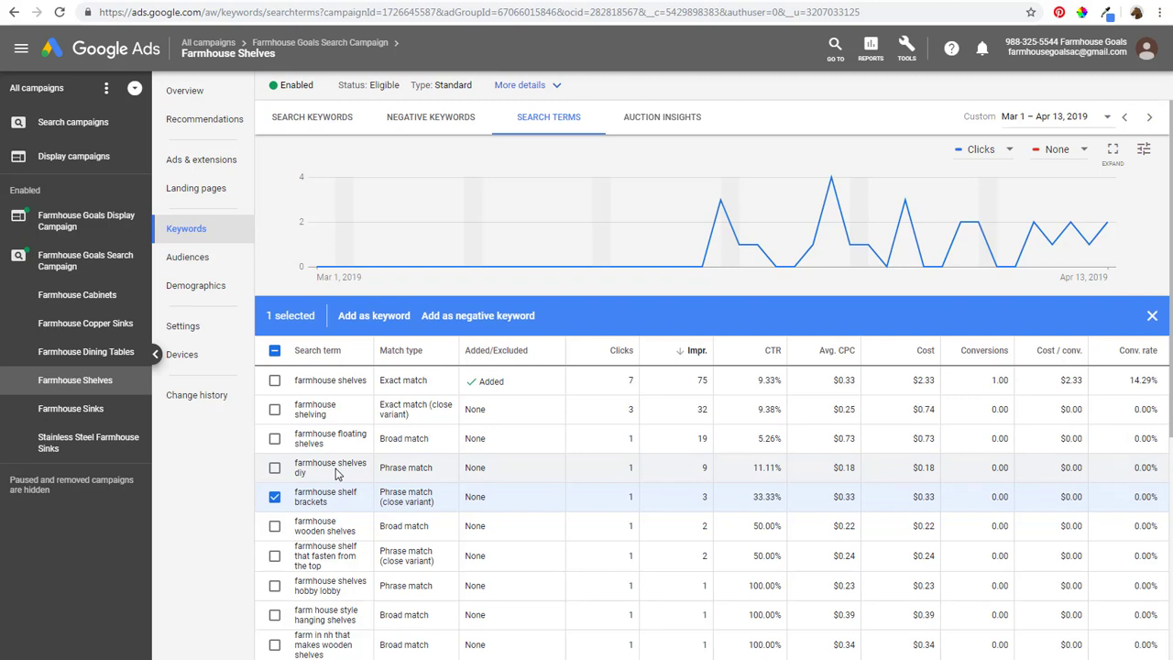
pyautogui.click(274, 497)
pyautogui.scroll(-1, 328, 501)
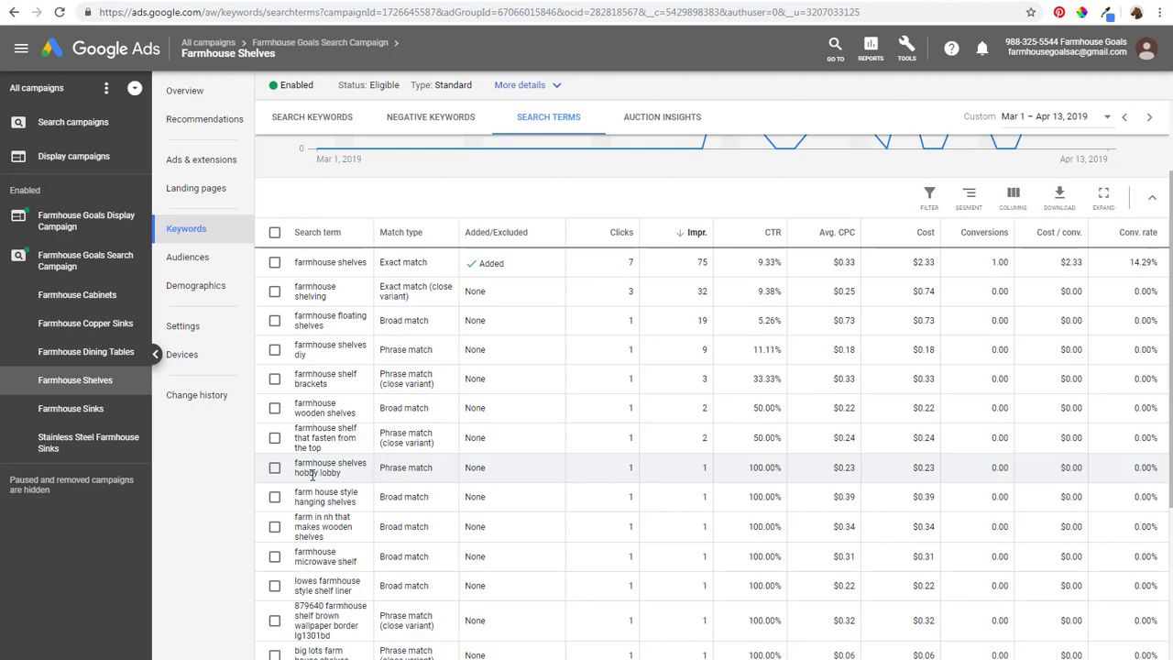
pyautogui.click(275, 469)
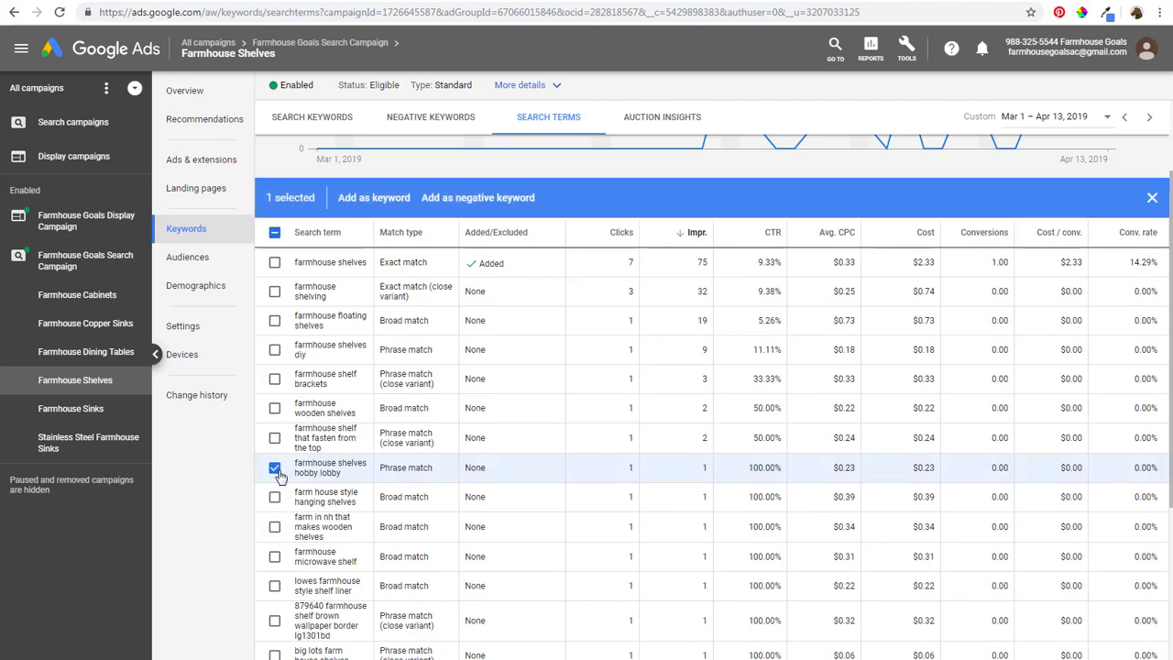
pyautogui.click(476, 203)
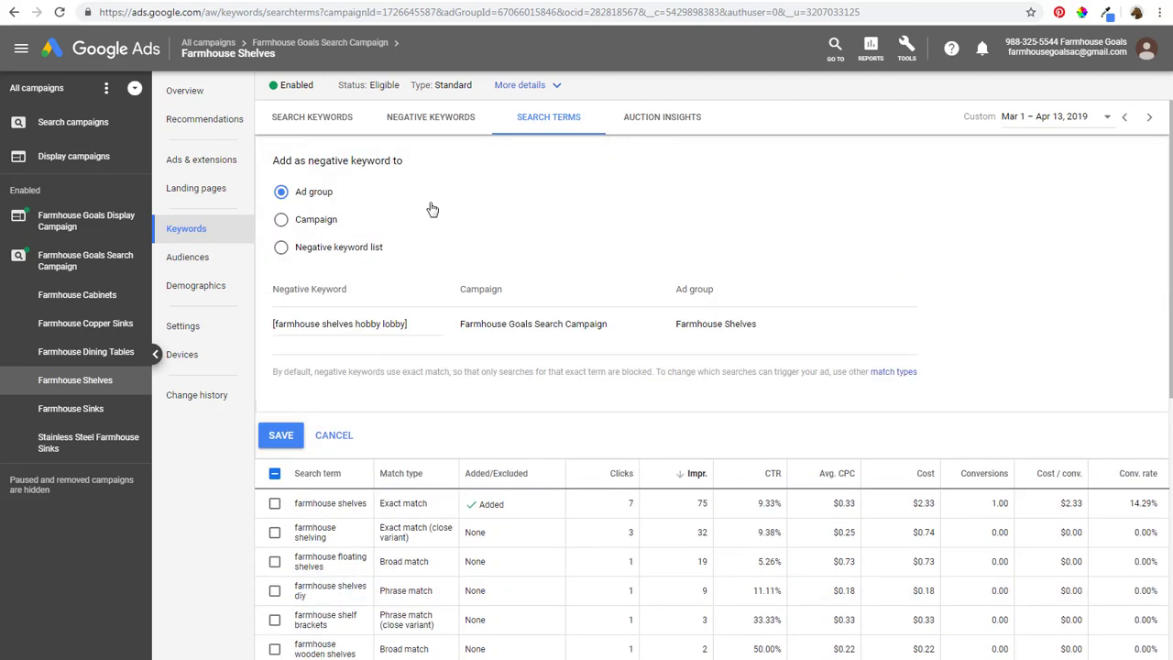
pyautogui.click(283, 222)
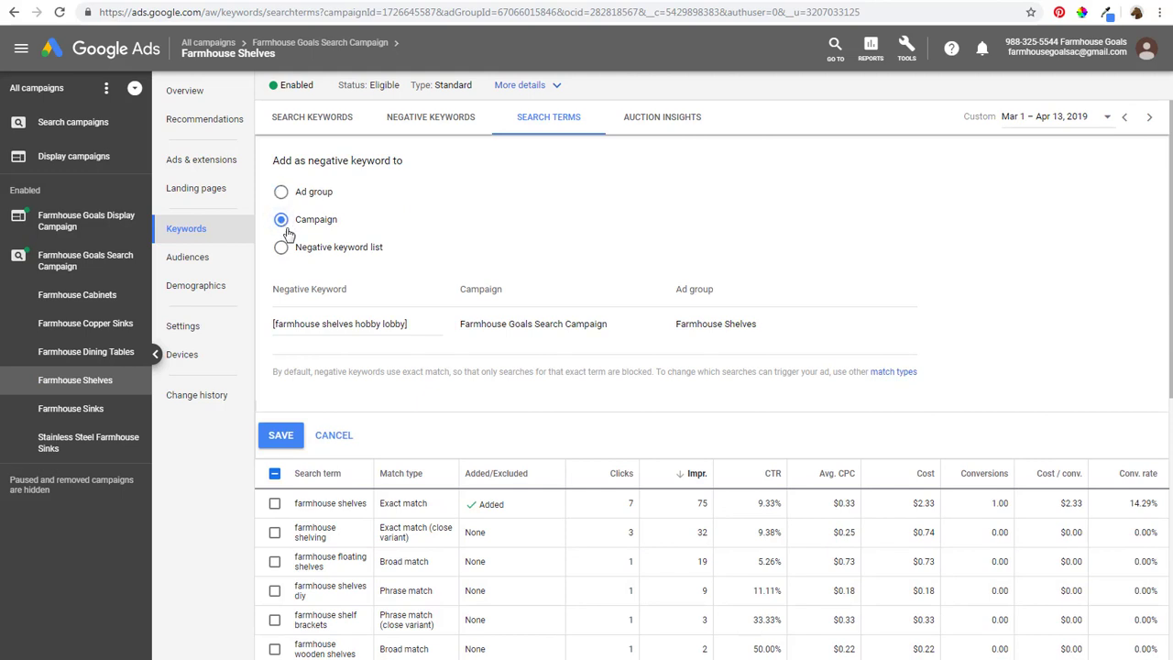
# Replace the negative keyword text with the phrase match "hobby lobby" in quotes, save it, and open the negative keywords list
pyautogui.tripleClick(327, 325)
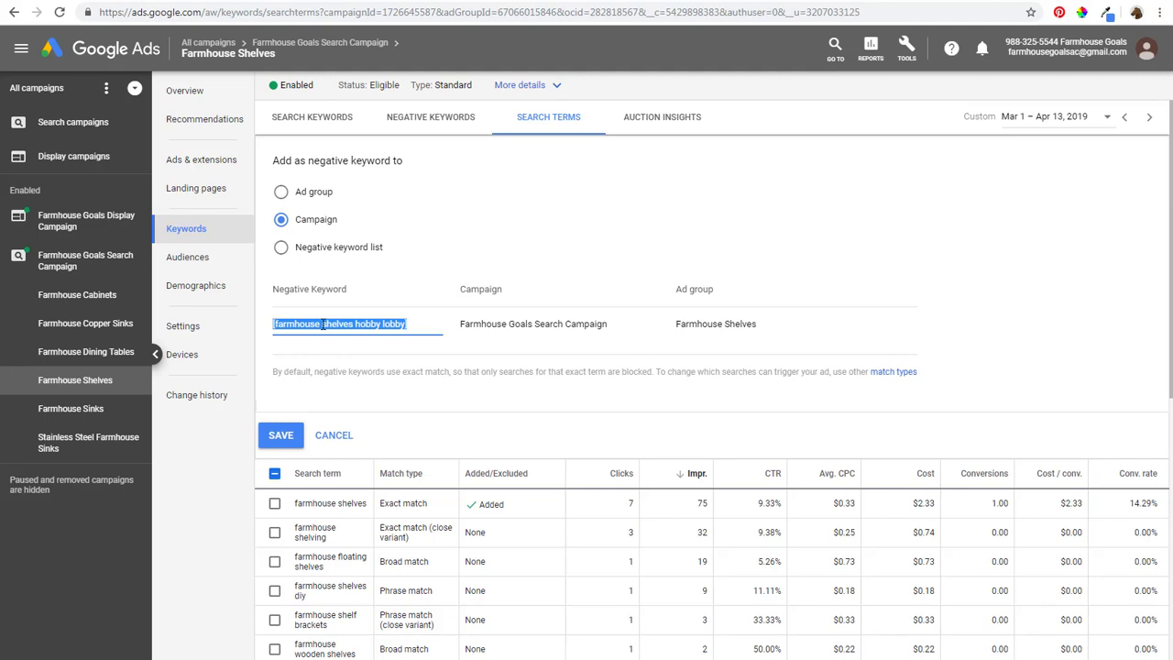
pyautogui.write('"hobby ')
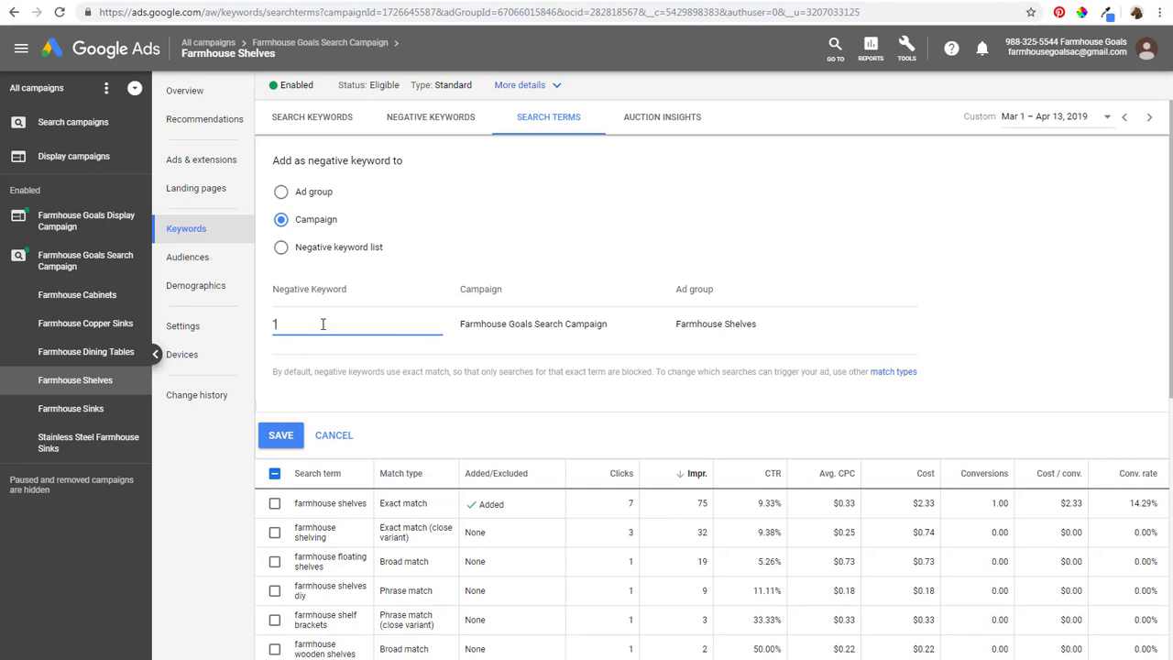
pyautogui.write('lobby')
pyautogui.write('"')
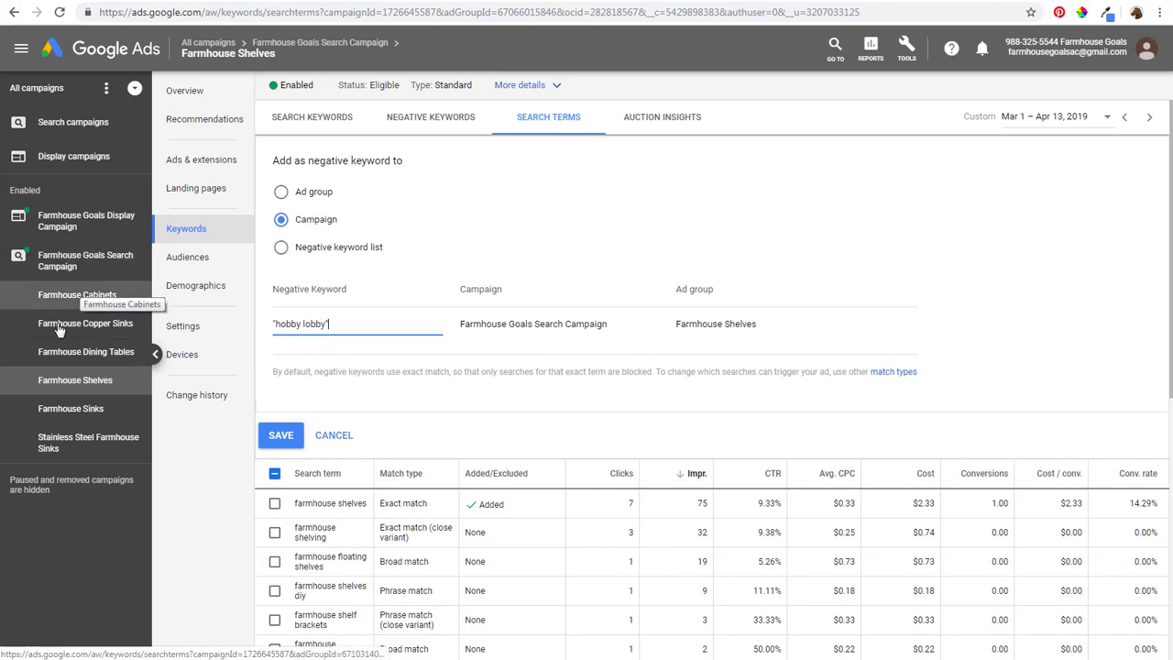
pyautogui.click(280, 435)
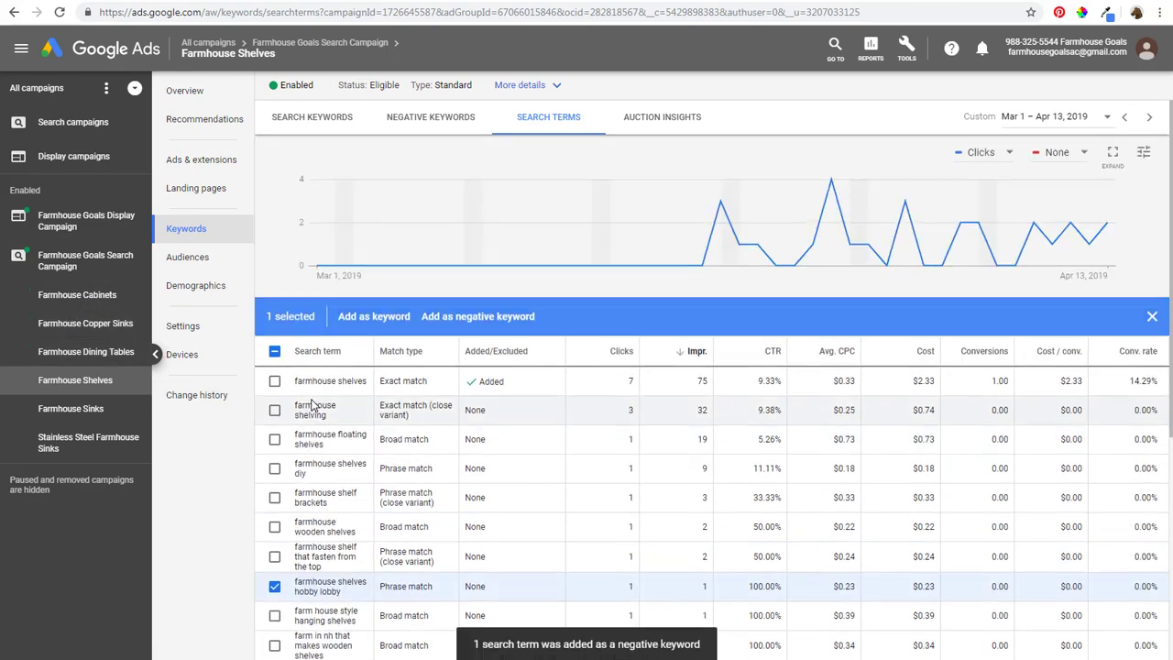
pyautogui.click(428, 119)
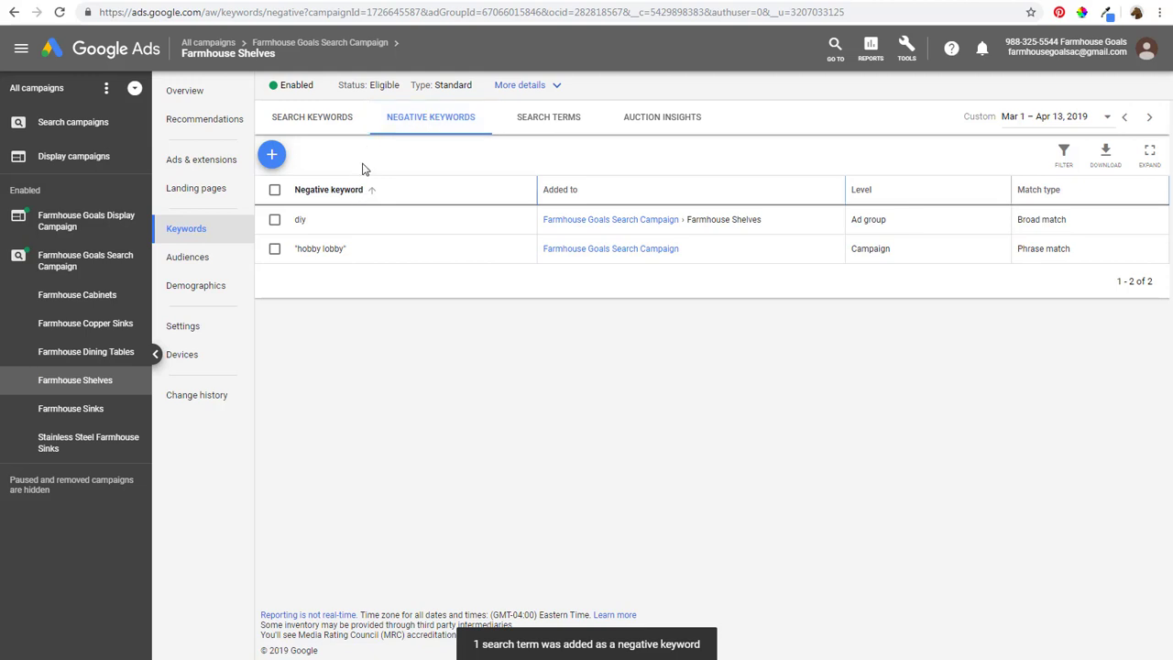
# Open the shared library's negative keyword lists and start a new negative keyword list
pyautogui.click(906, 48)
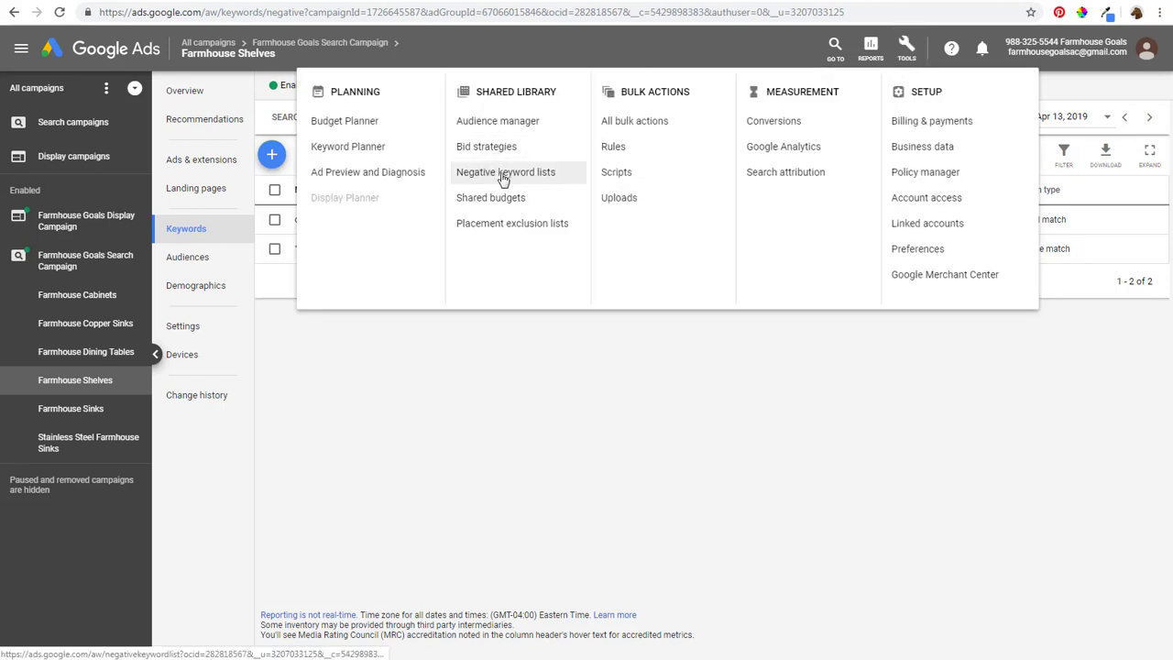
pyautogui.click(495, 356)
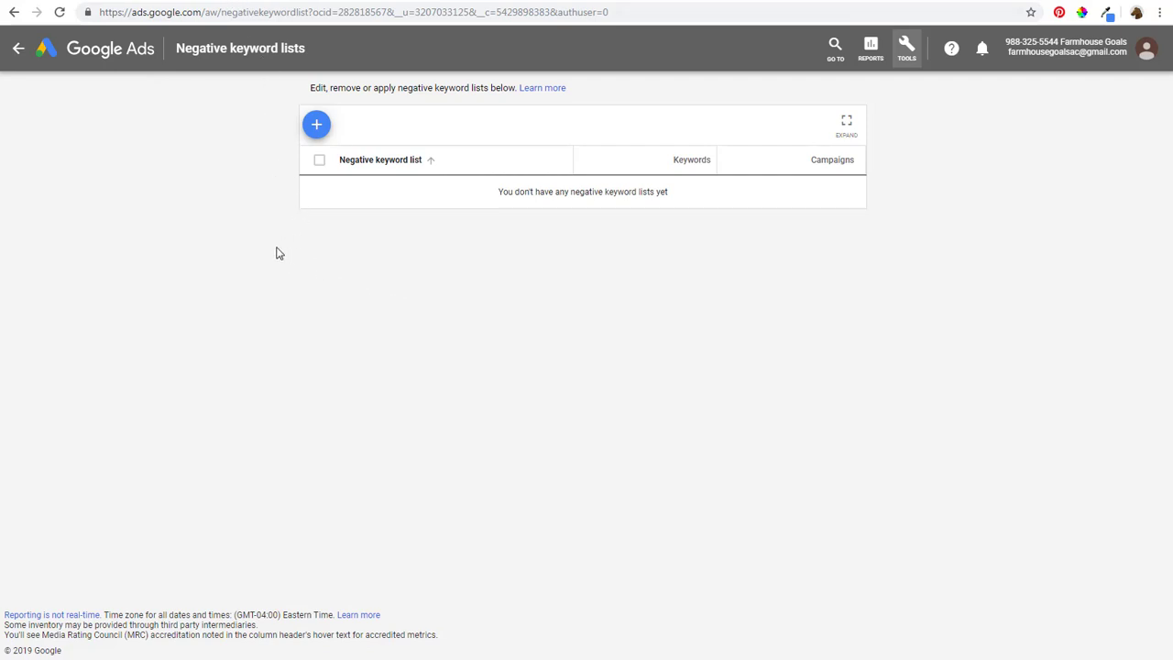
pyautogui.scroll(-1, 319, 129)
pyautogui.click(316, 104)
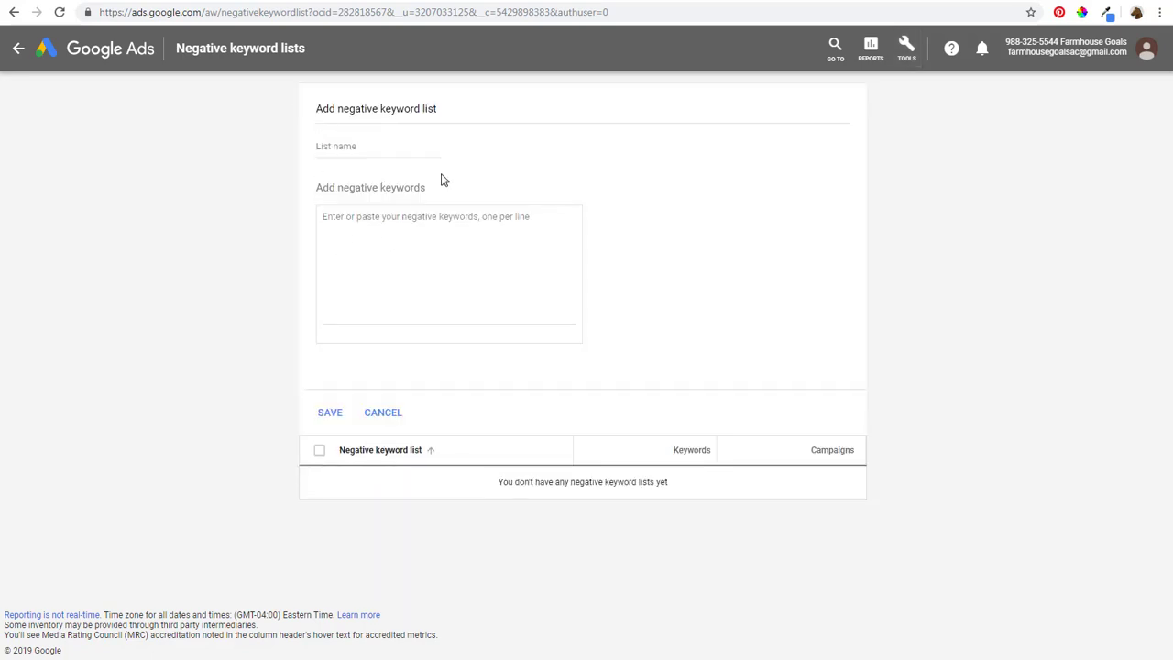
# Switch to the TechWyse article on 75 negative keywords and review its general, employment, education and research keyword lists
pyautogui.click(379, 3)
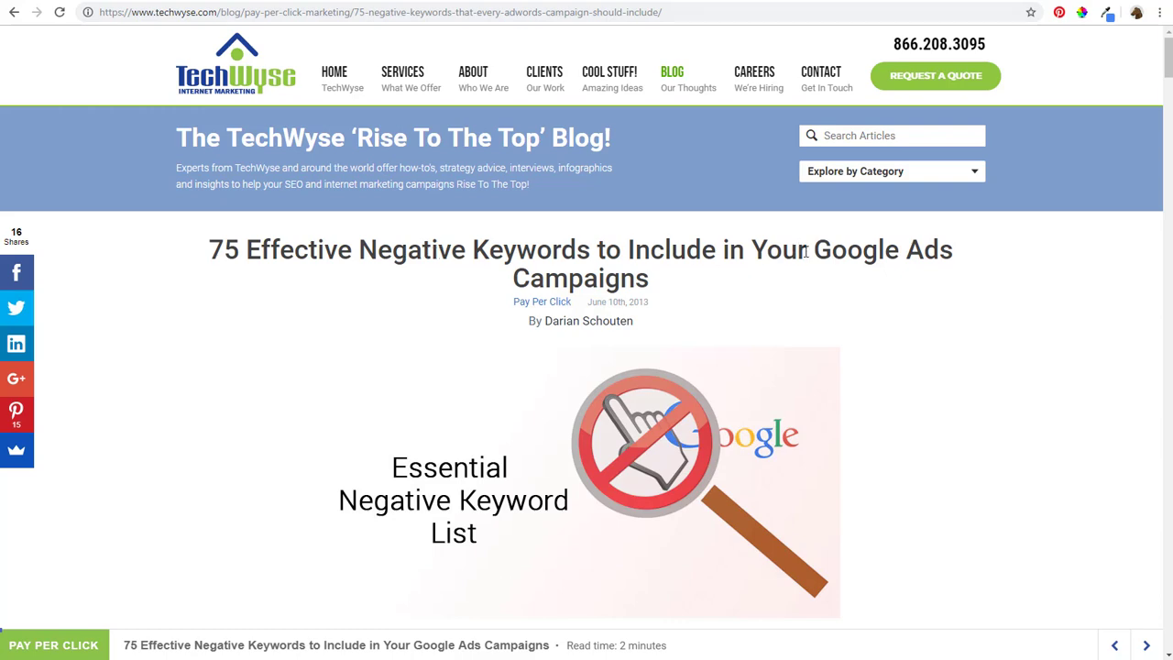
pyautogui.scroll(-6, 874, 335)
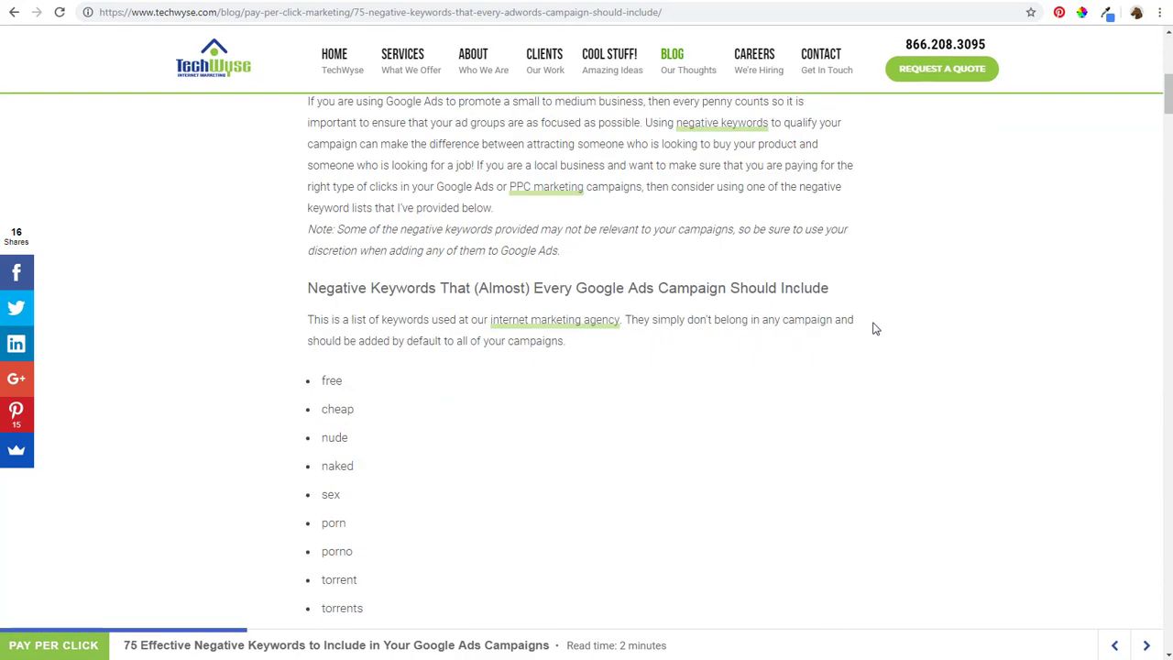
pyautogui.scroll(-5, 767, 318)
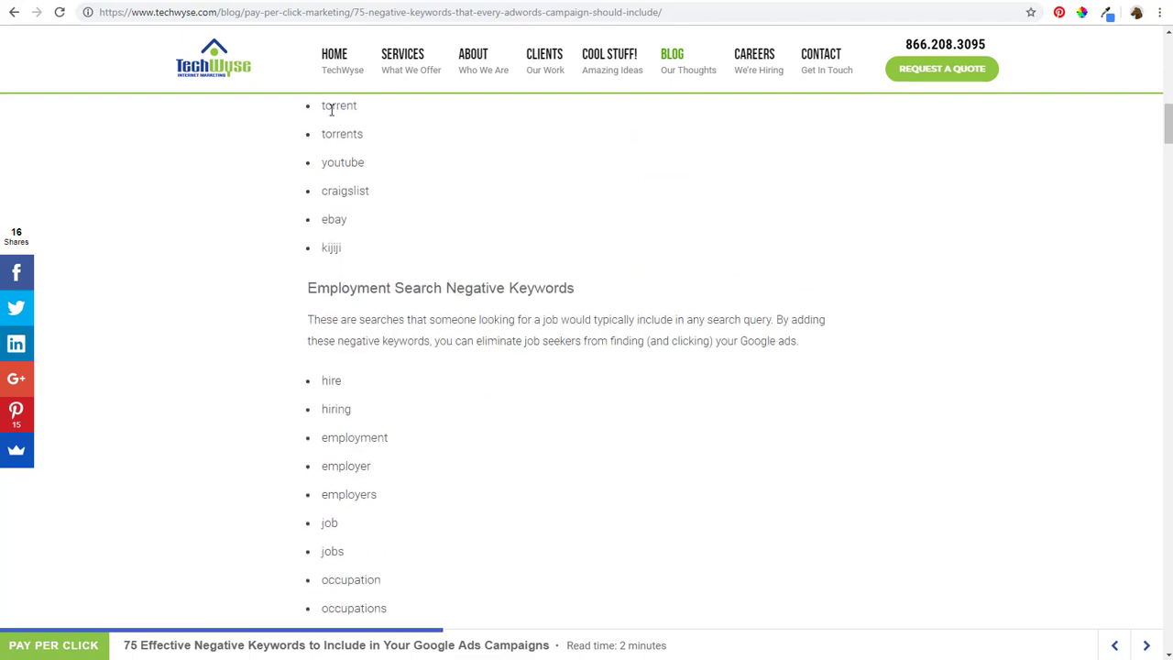
pyautogui.scroll(-7, 504, 228)
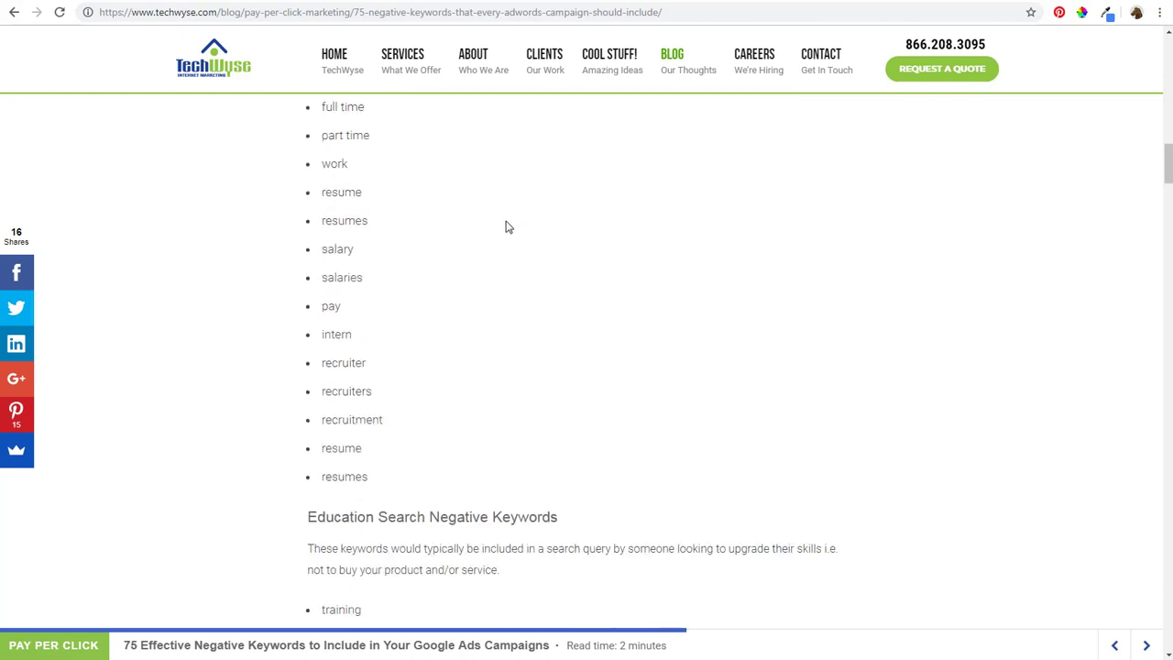
pyautogui.scroll(-1, 505, 228)
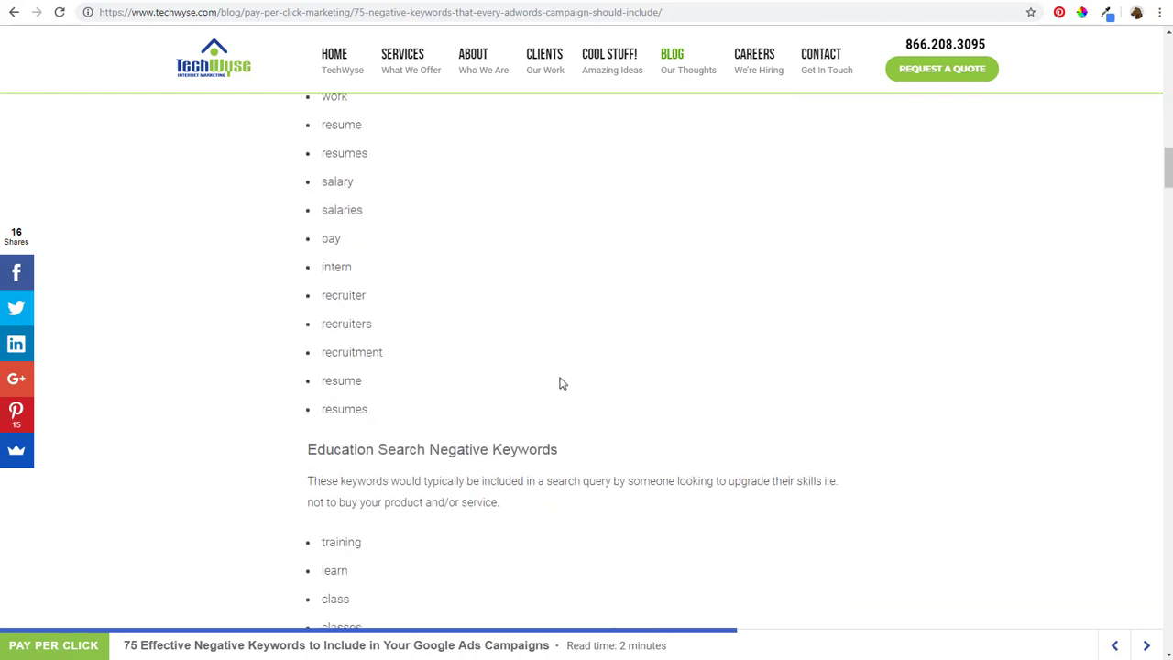
pyautogui.scroll(-5, 562, 383)
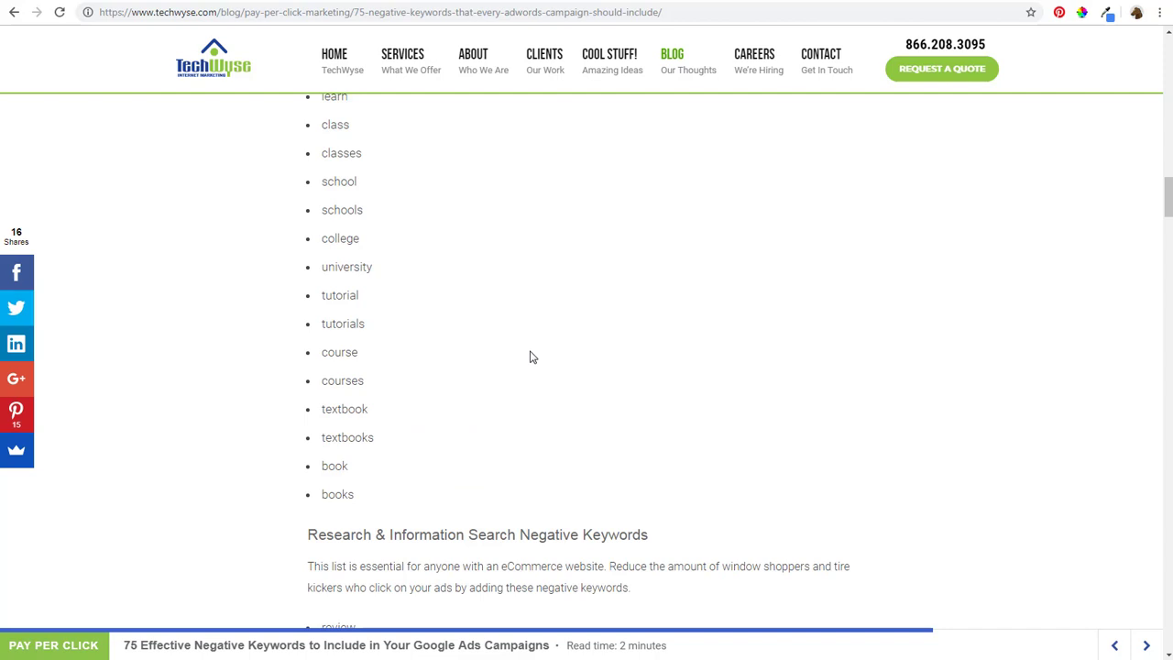
pyautogui.scroll(-4, 529, 356)
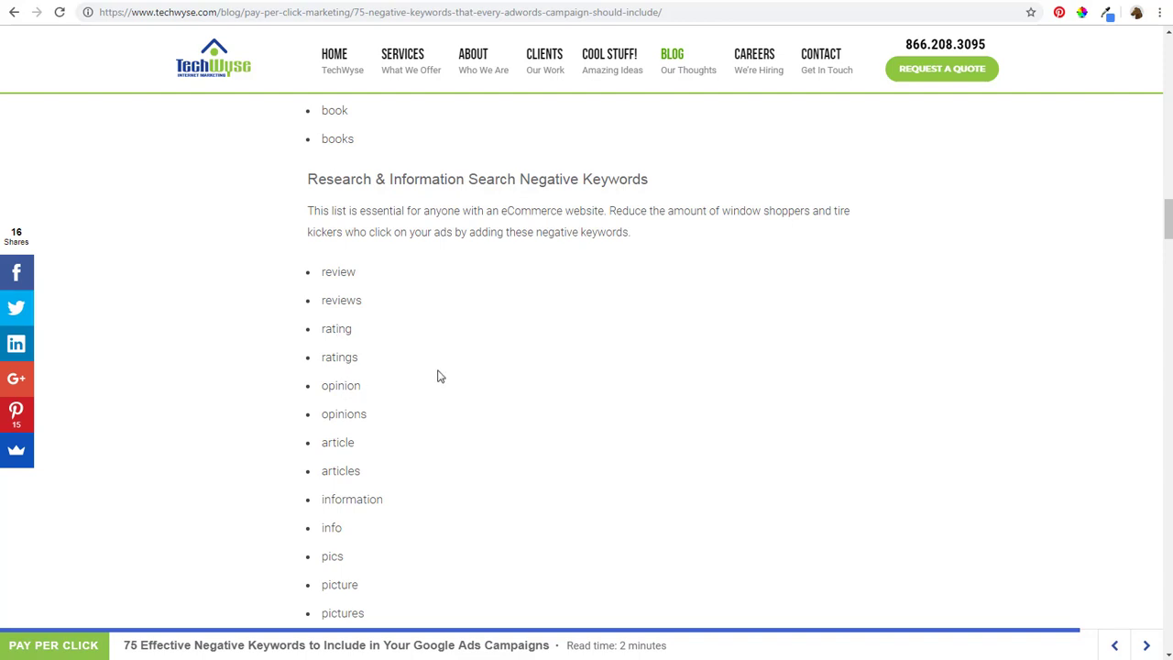
pyautogui.scroll(2, 524, 301)
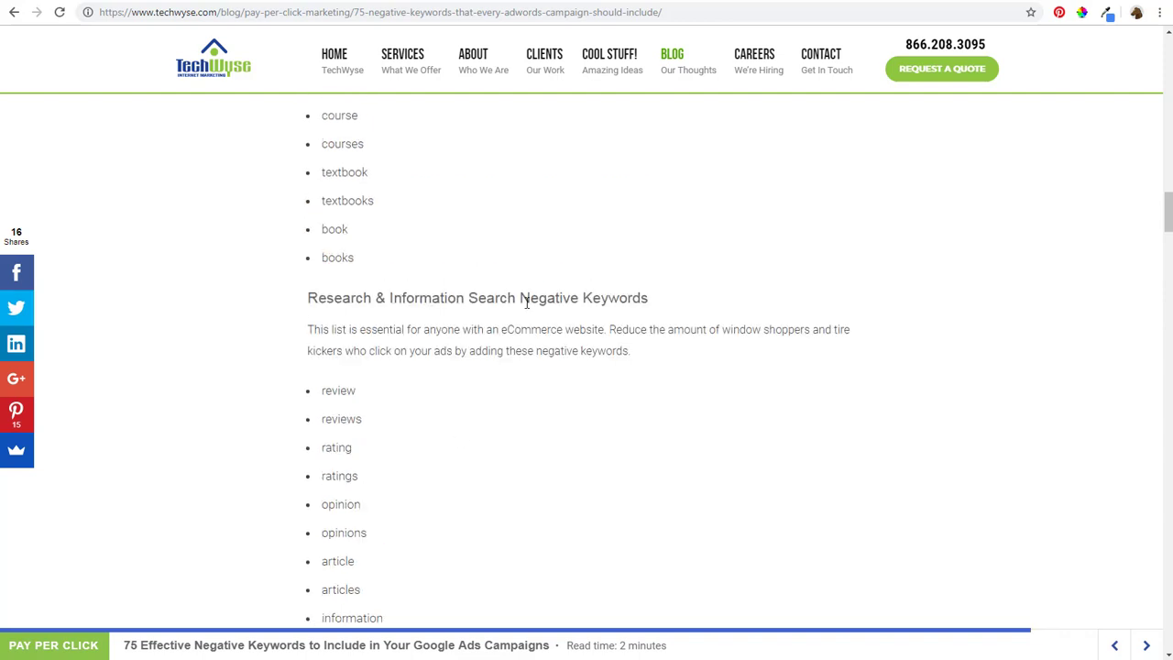
pyautogui.scroll(2, 527, 302)
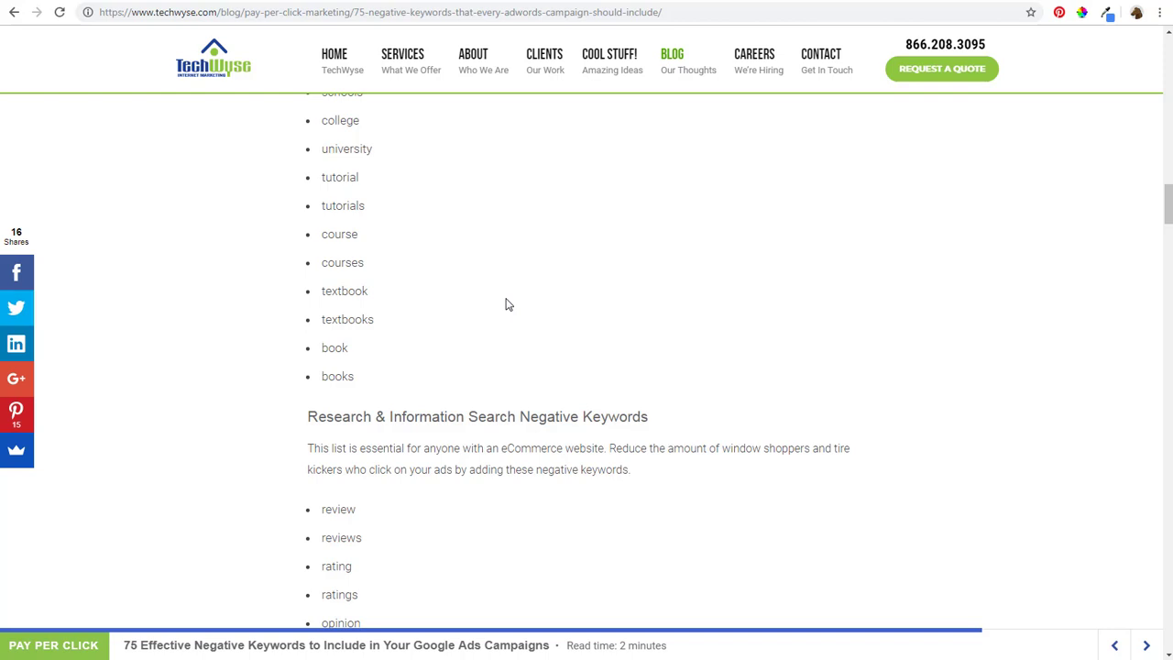
pyautogui.scroll(2, 495, 300)
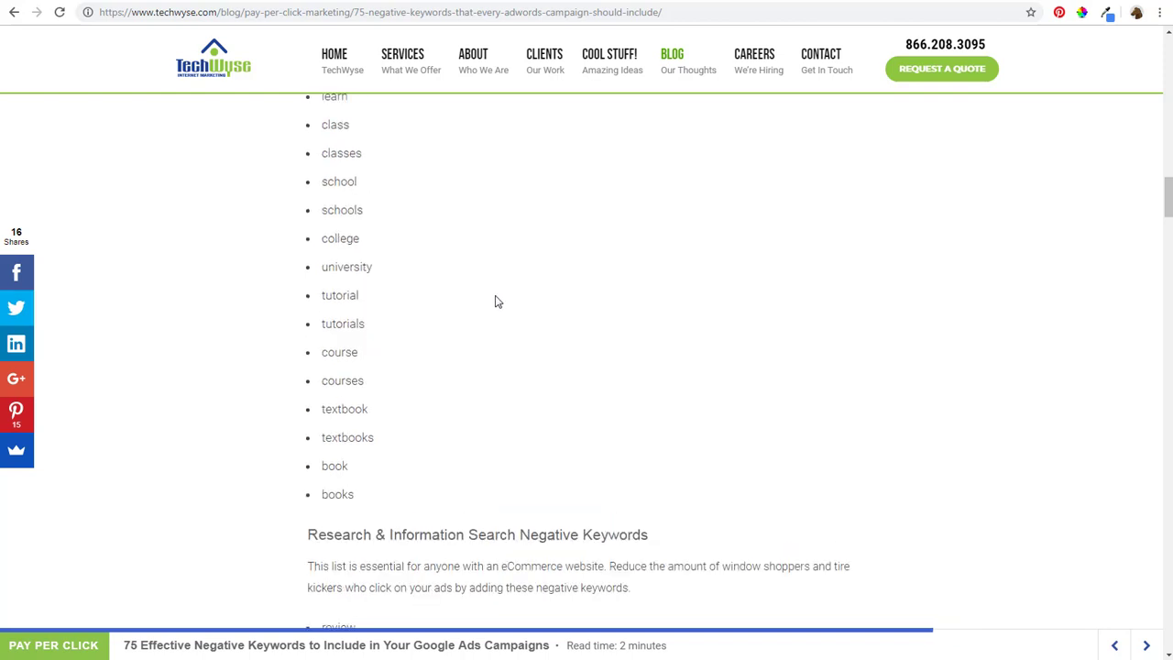
pyautogui.scroll(1, 354, 159)
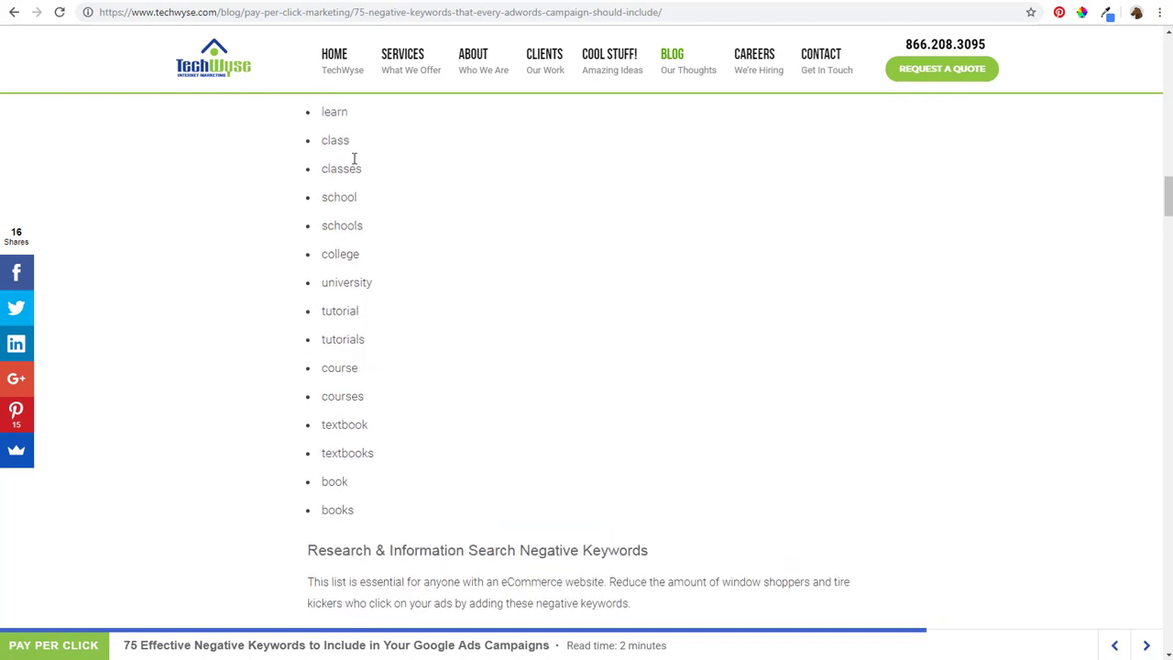
pyautogui.scroll(3, 354, 158)
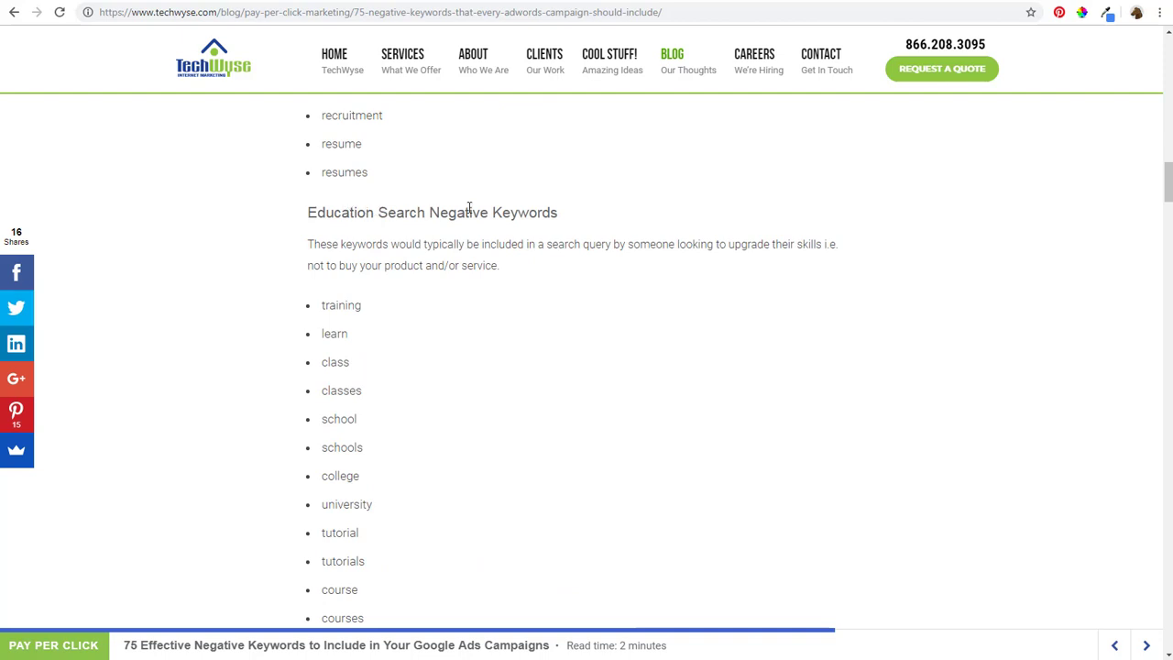
# Switch to the untitled Notepad file and copy its whole compiled list of negative keywords
pyautogui.scroll(-3, 591, 247)
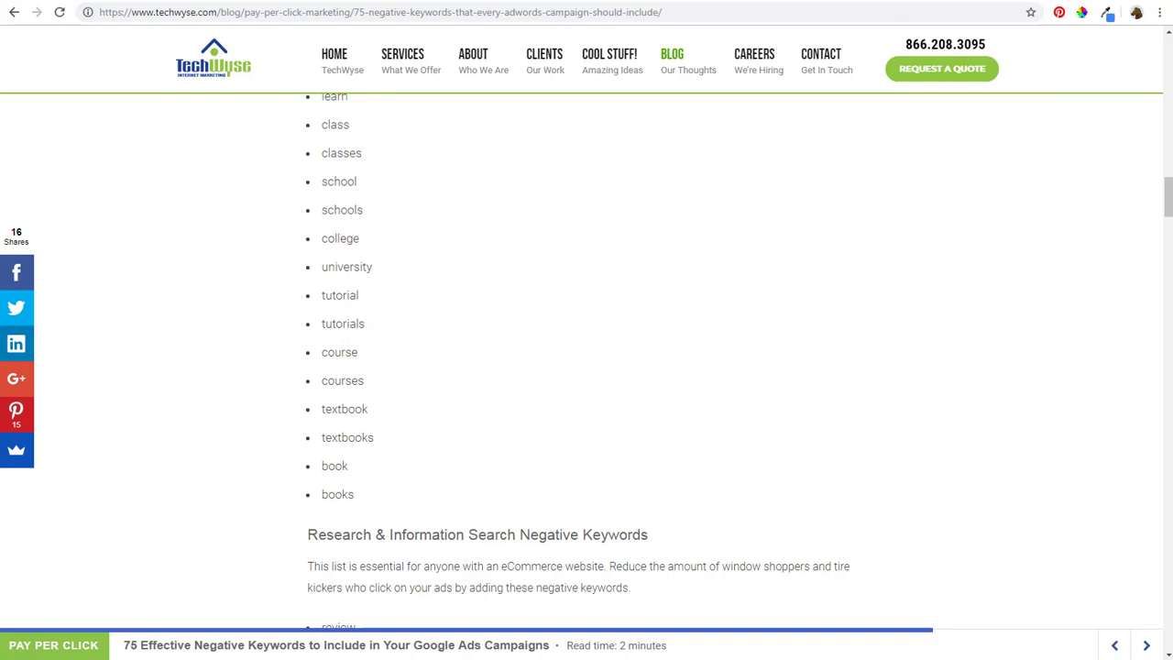
pyautogui.hotkey('alt', 'Tab')
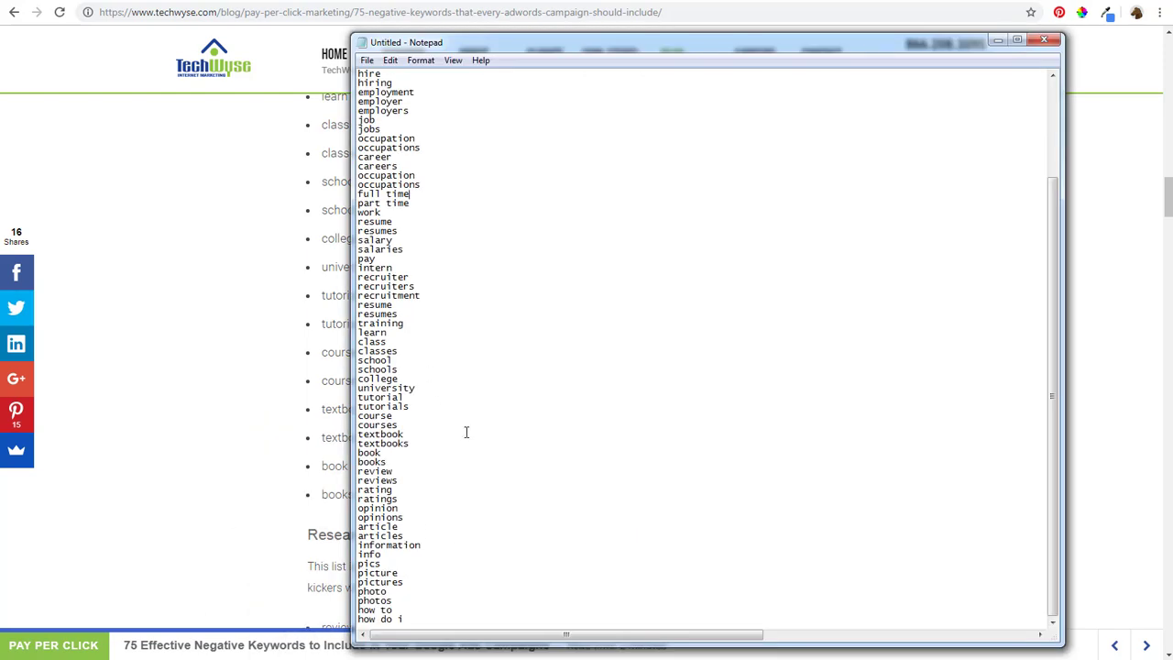
pyautogui.scroll(1, 451, 465)
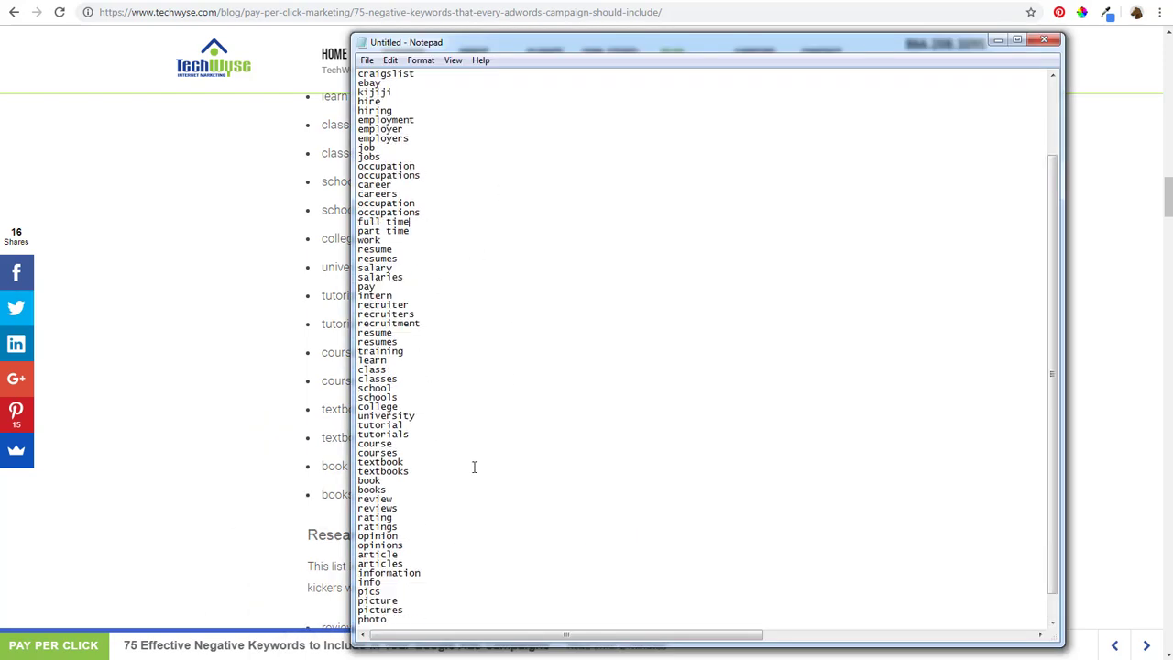
pyautogui.scroll(-1, 474, 466)
pyautogui.scroll(2, 450, 508)
pyautogui.scroll(-2, 420, 615)
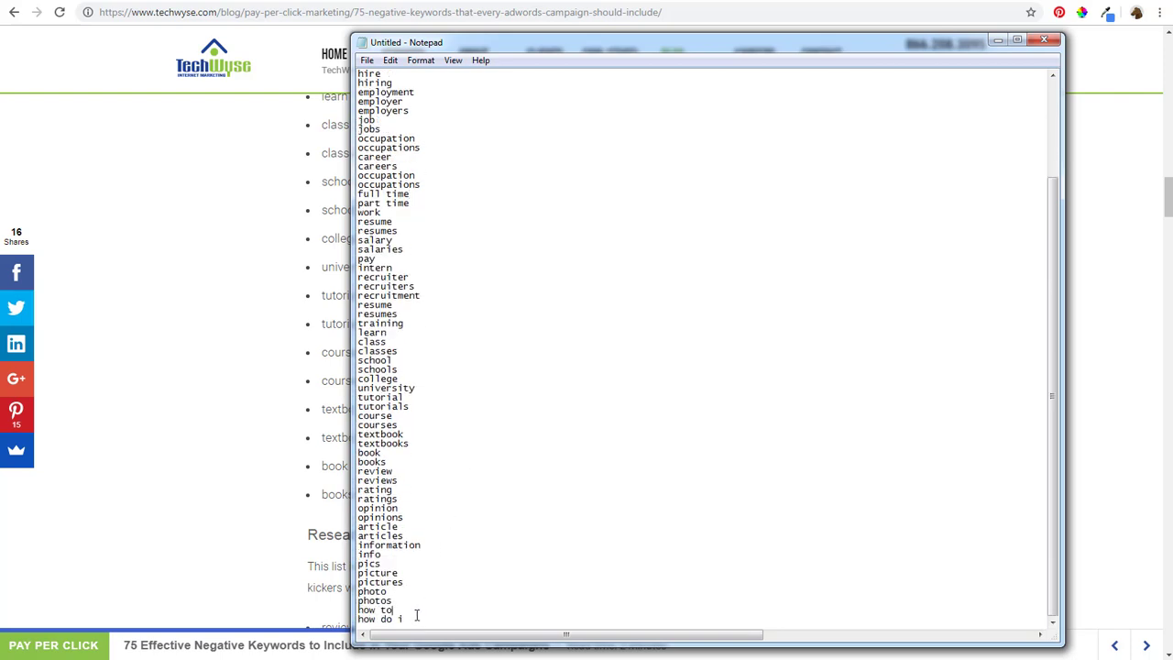
pyautogui.moveTo(415, 614); pyautogui.dragTo(335, 55)
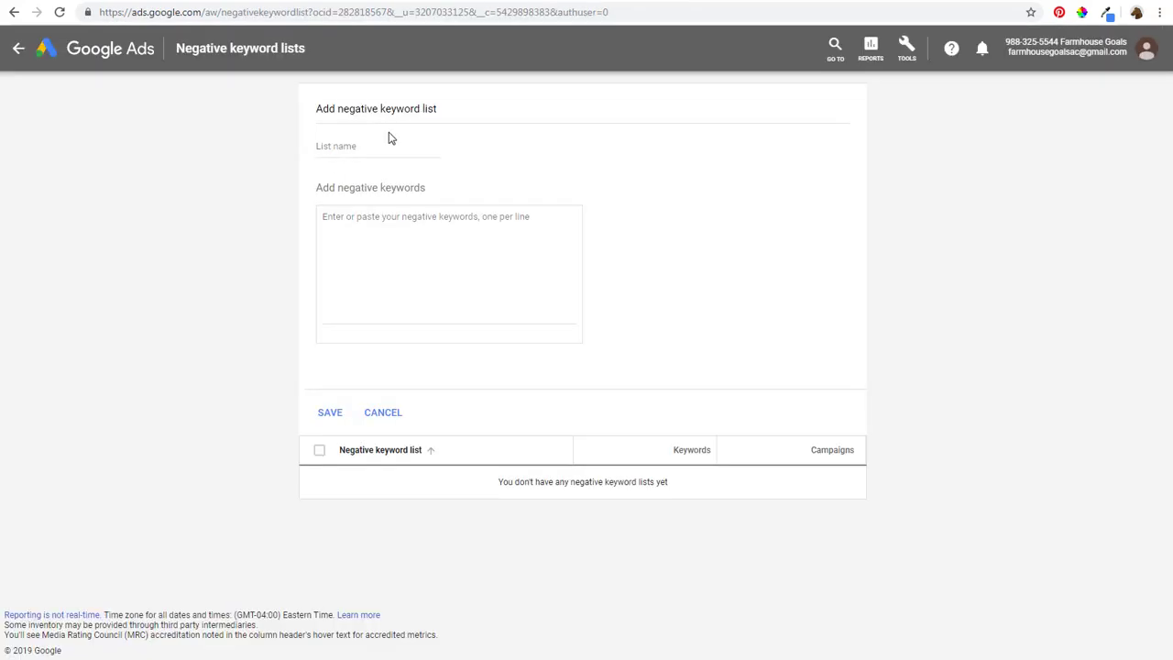
# Name the new list "FHG Negative Keyword List", paste the copied keywords into it and save it
pyautogui.click(381, 144)
pyautogui.write('FH')
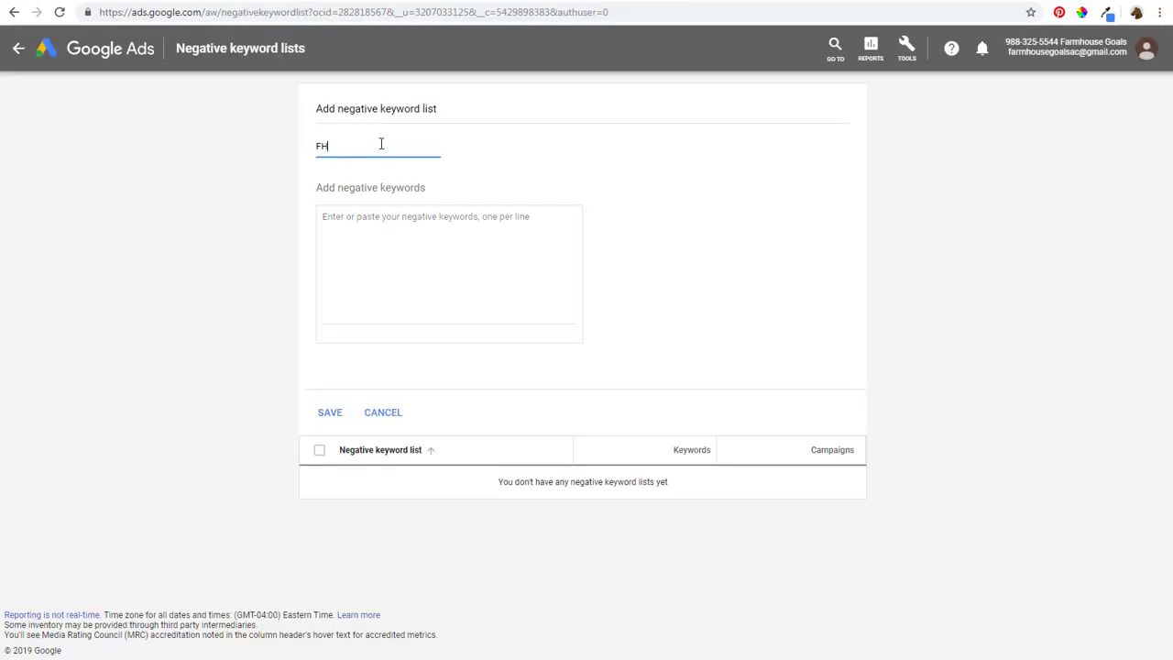
pyautogui.write('G Negative Keyword List')
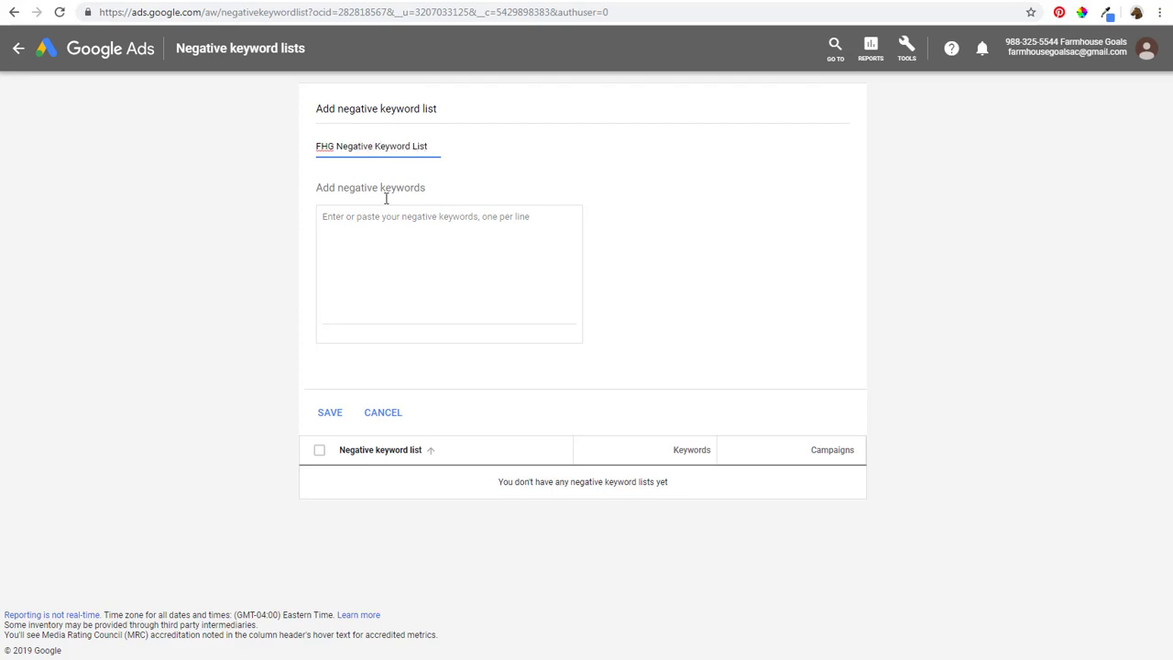
pyautogui.click(389, 234)
pyautogui.hotkey('ctrl', 'v')
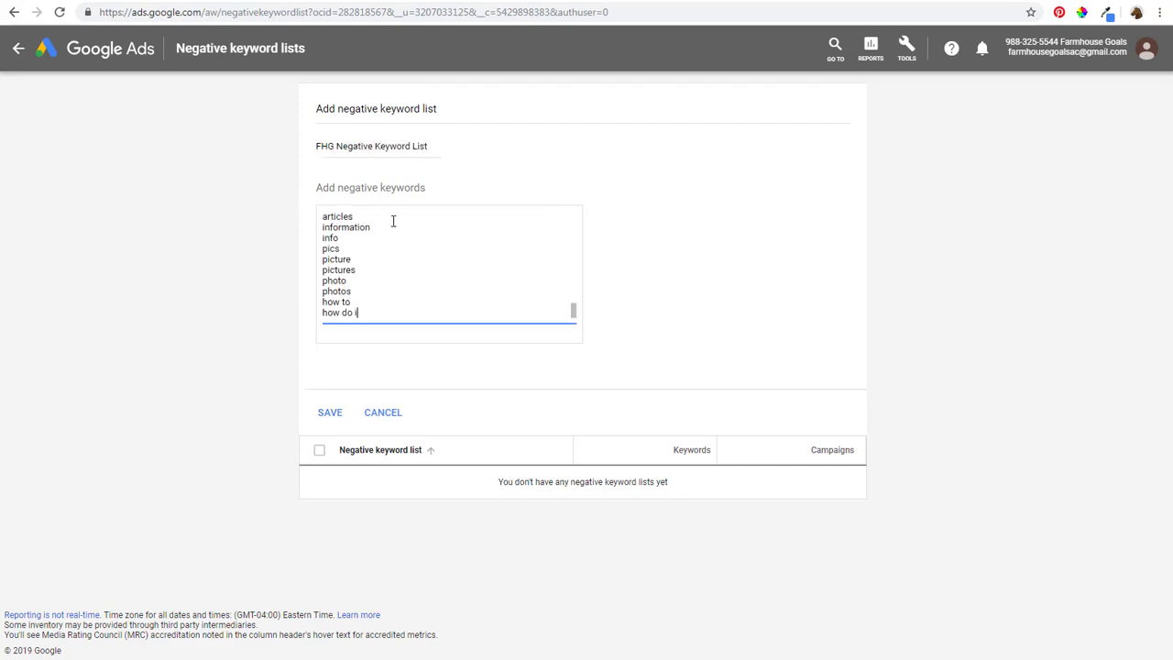
pyautogui.click(330, 419)
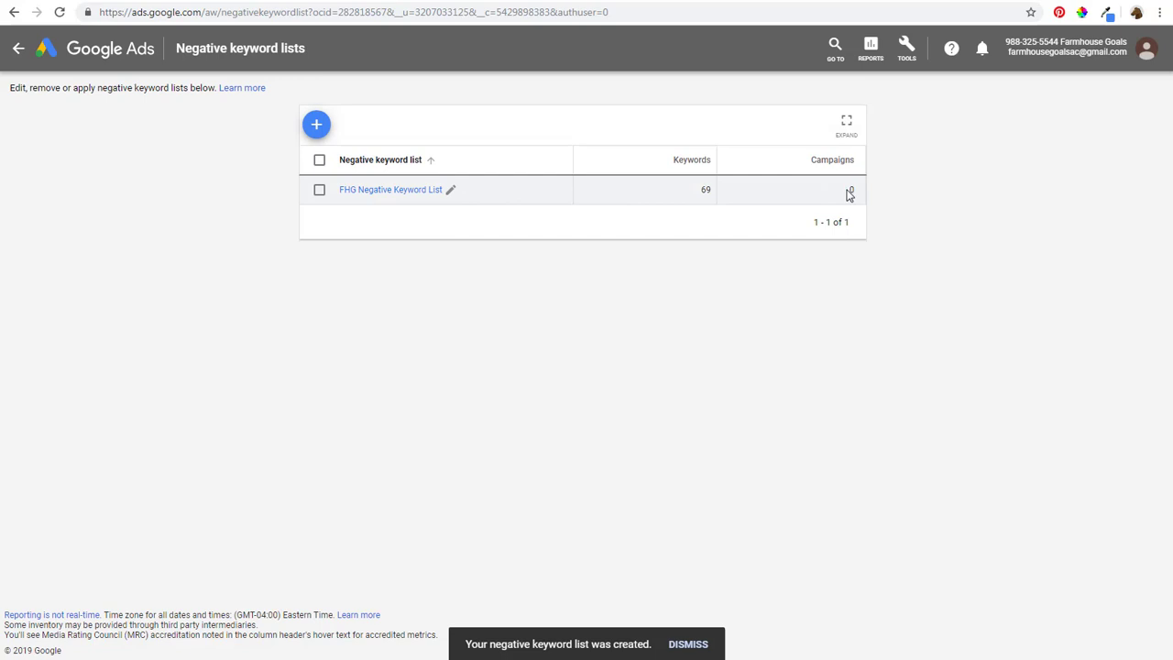
# Open the FHG Negative Keyword List and apply it to the Farmhouse Goals Search Campaign
pyautogui.click(383, 191)
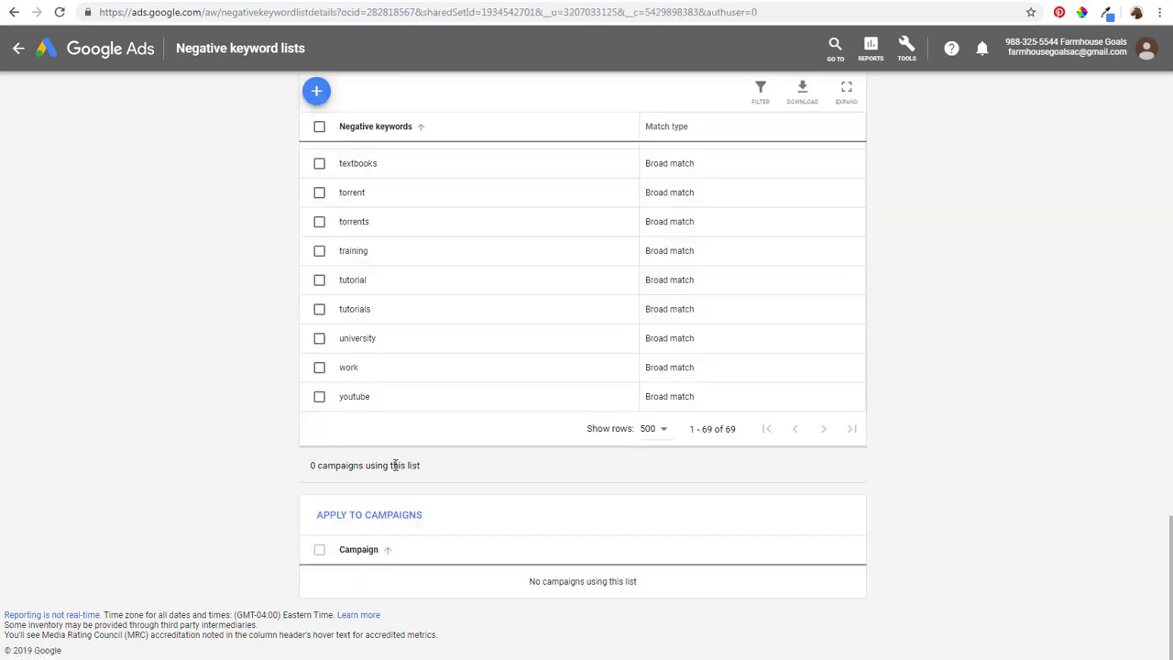
pyautogui.click(362, 515)
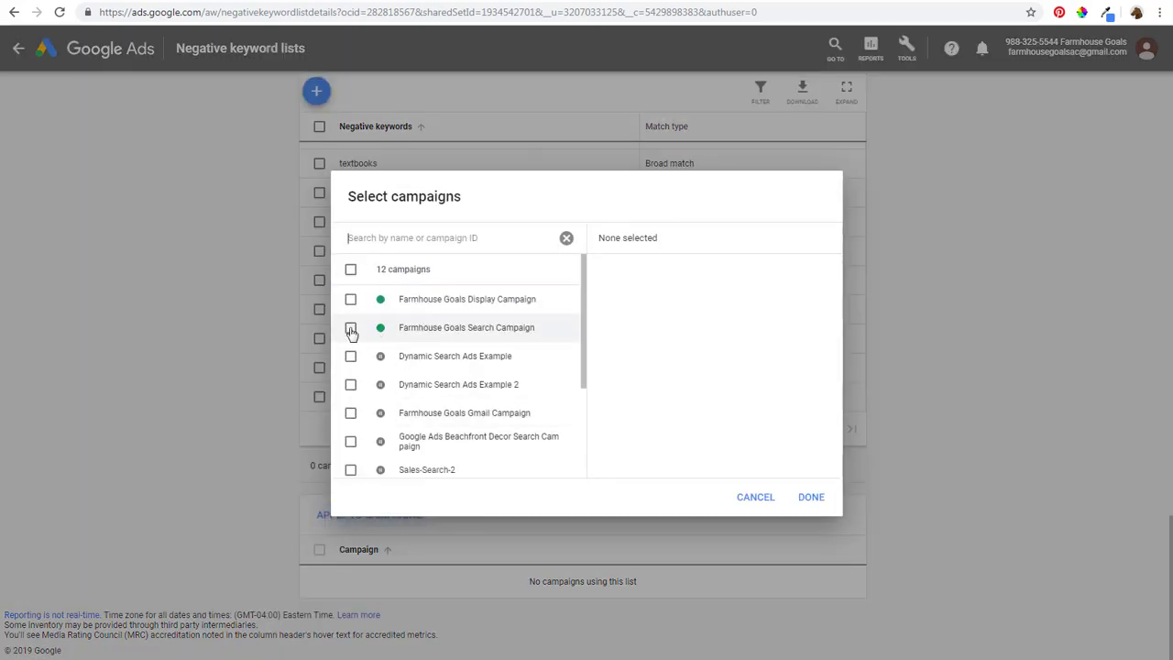
pyautogui.click(350, 328)
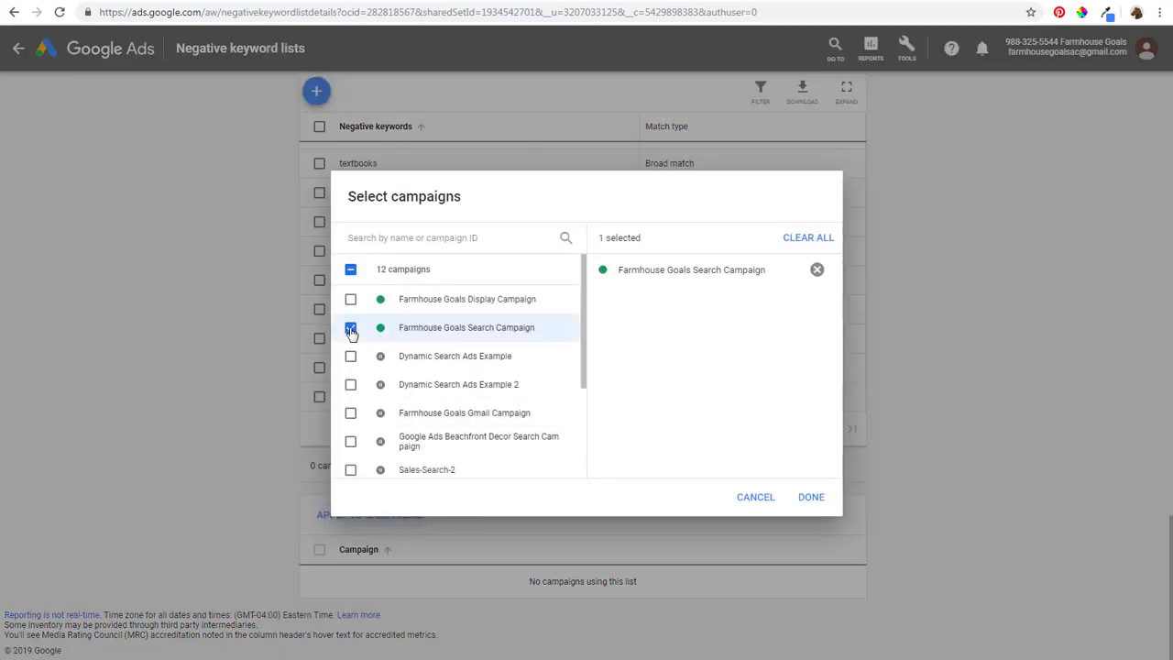
pyautogui.click(821, 504)
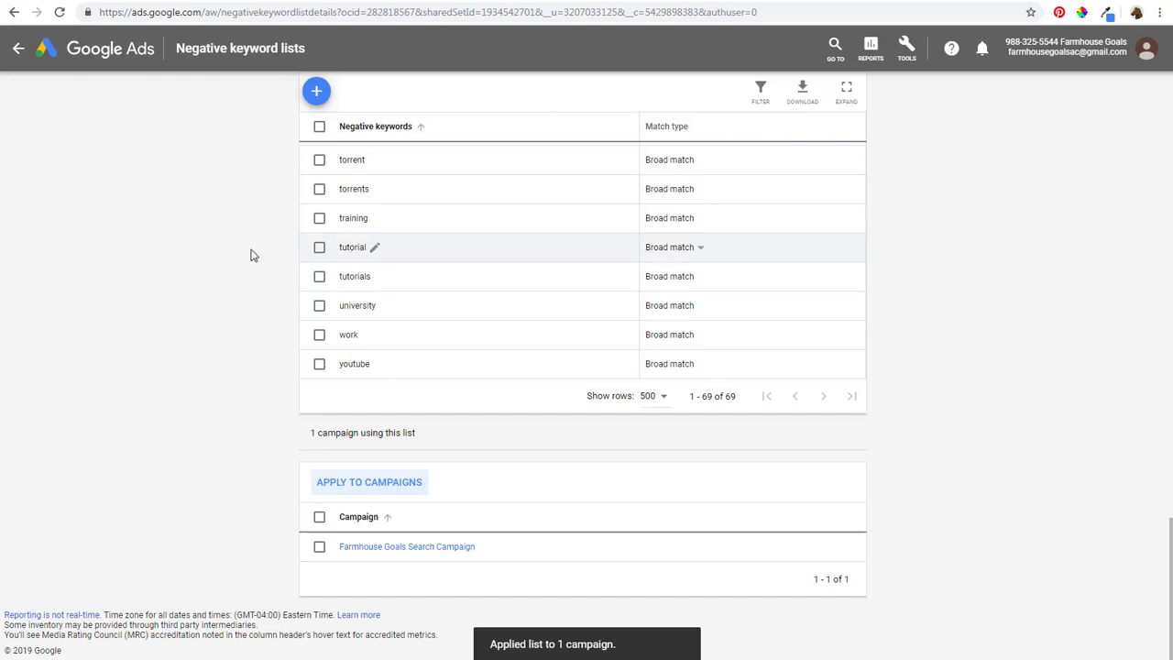
pyautogui.scroll(8, 224, 265)
pyautogui.scroll(7, 229, 272)
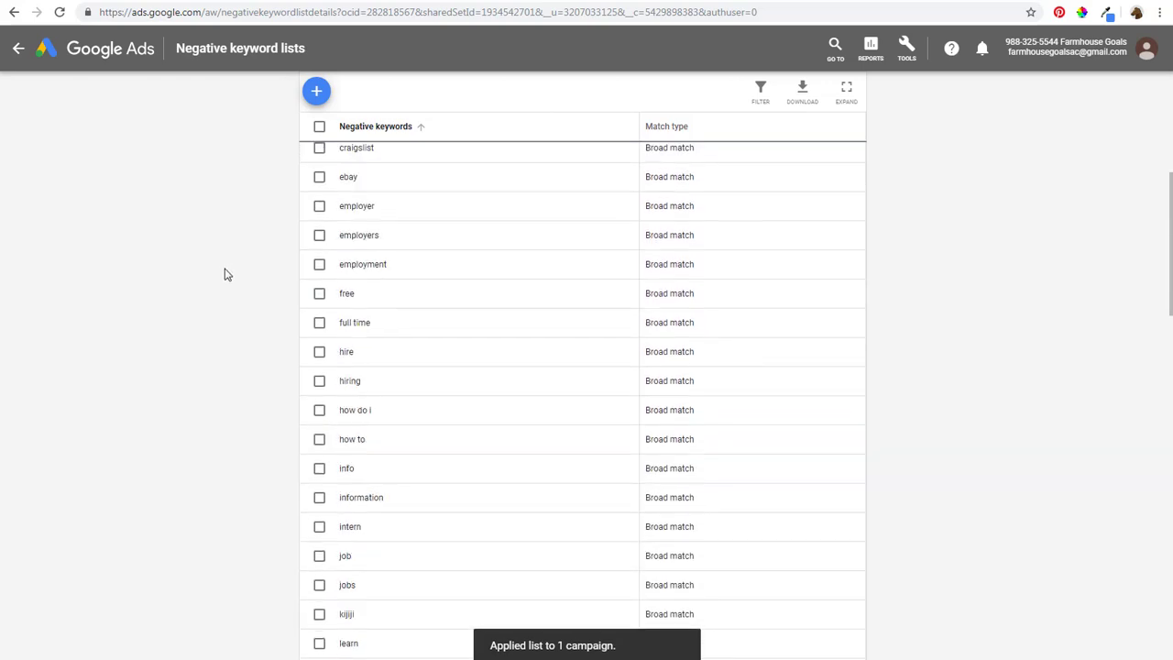
pyautogui.scroll(3, 227, 274)
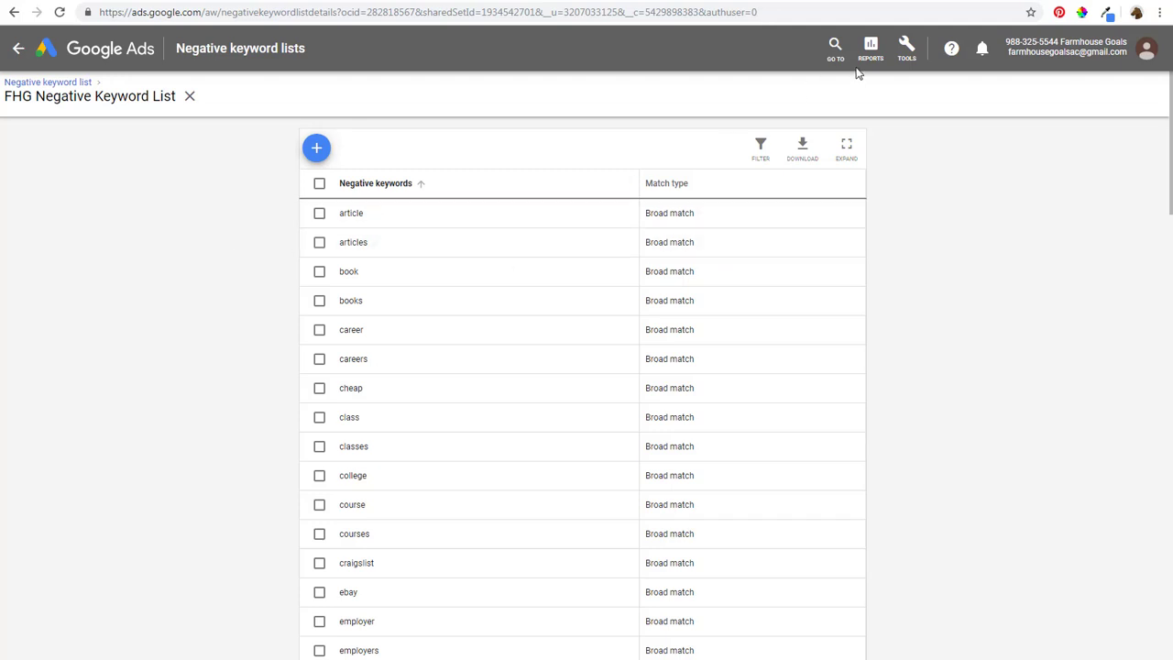
pyautogui.click(907, 47)
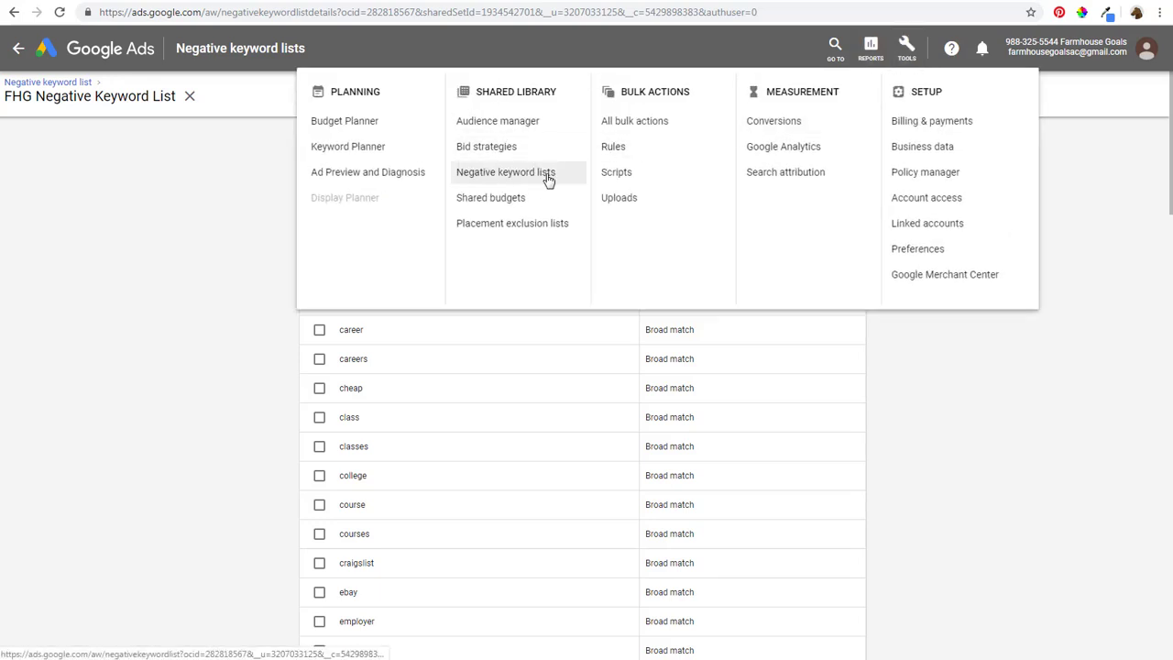
pyautogui.click(227, 211)
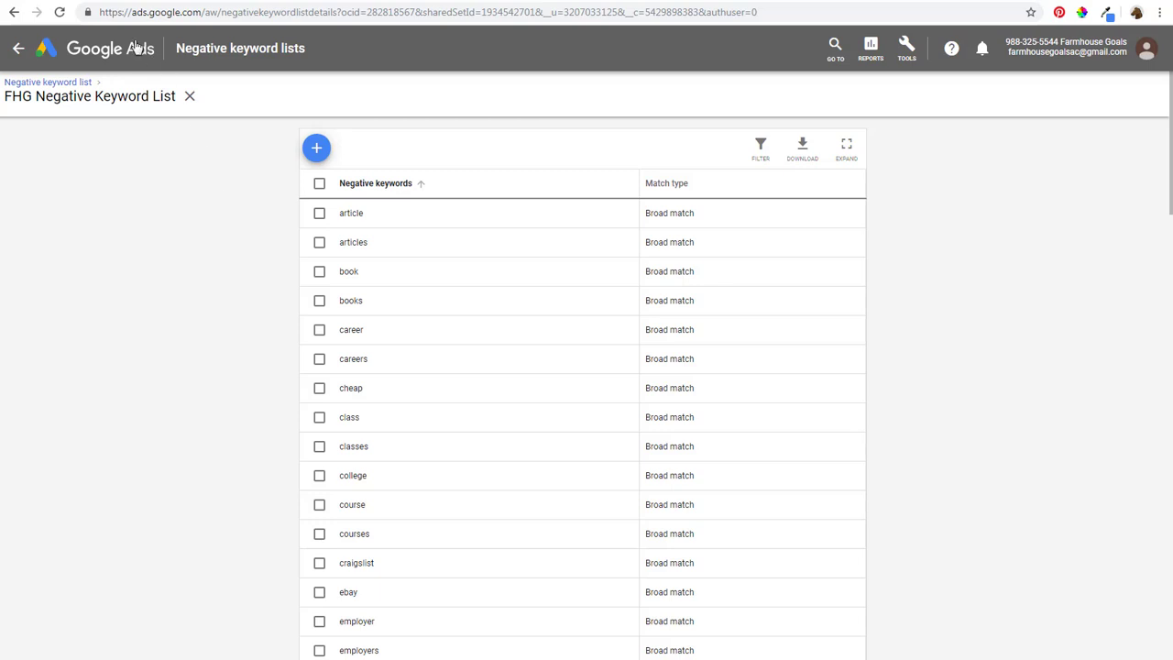
# Open the negative keywords of the Farmhouse Goals Display Campaign and enter "beach decor" as a new negative keyword
pyautogui.click(110, 2)
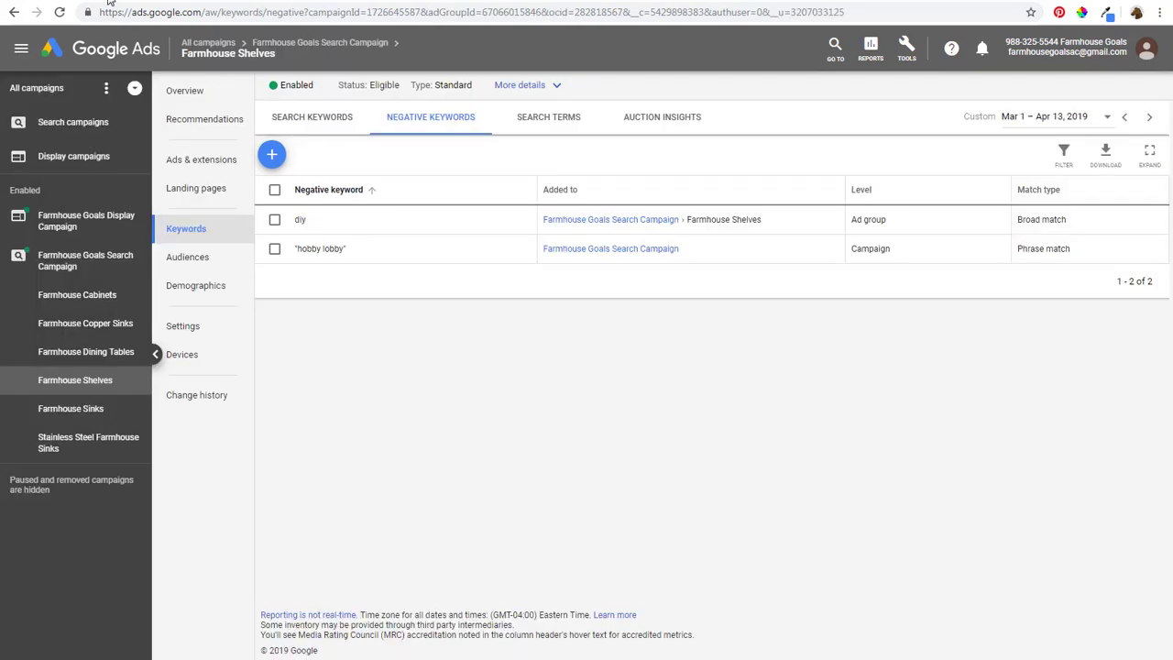
pyautogui.click(71, 260)
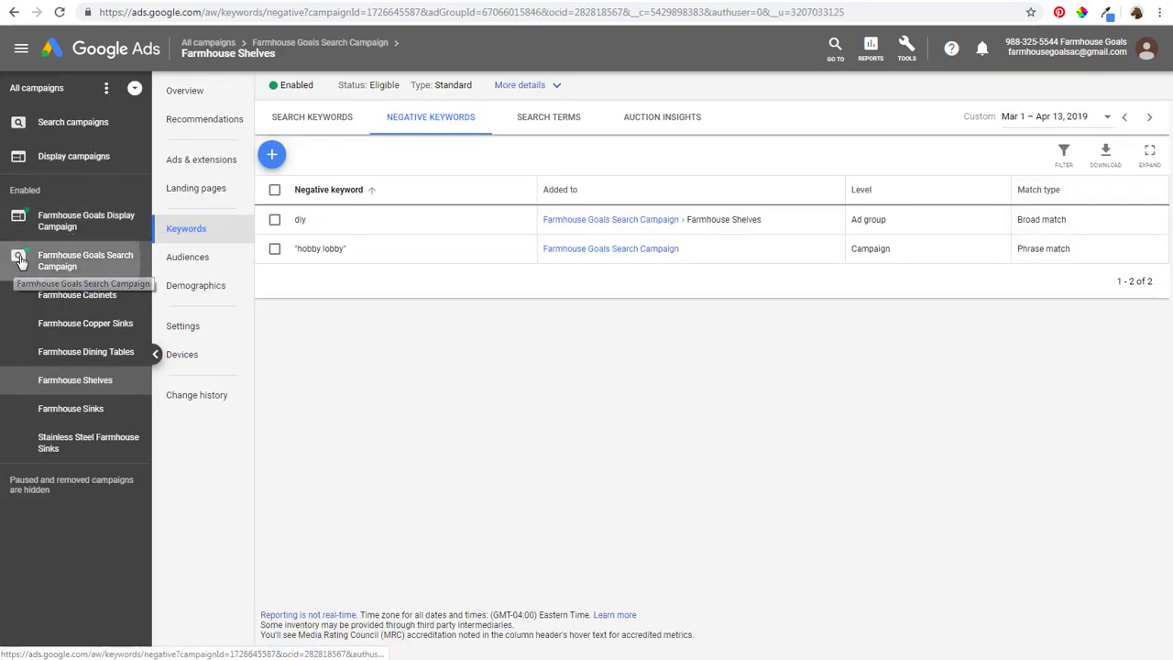
pyautogui.click(71, 229)
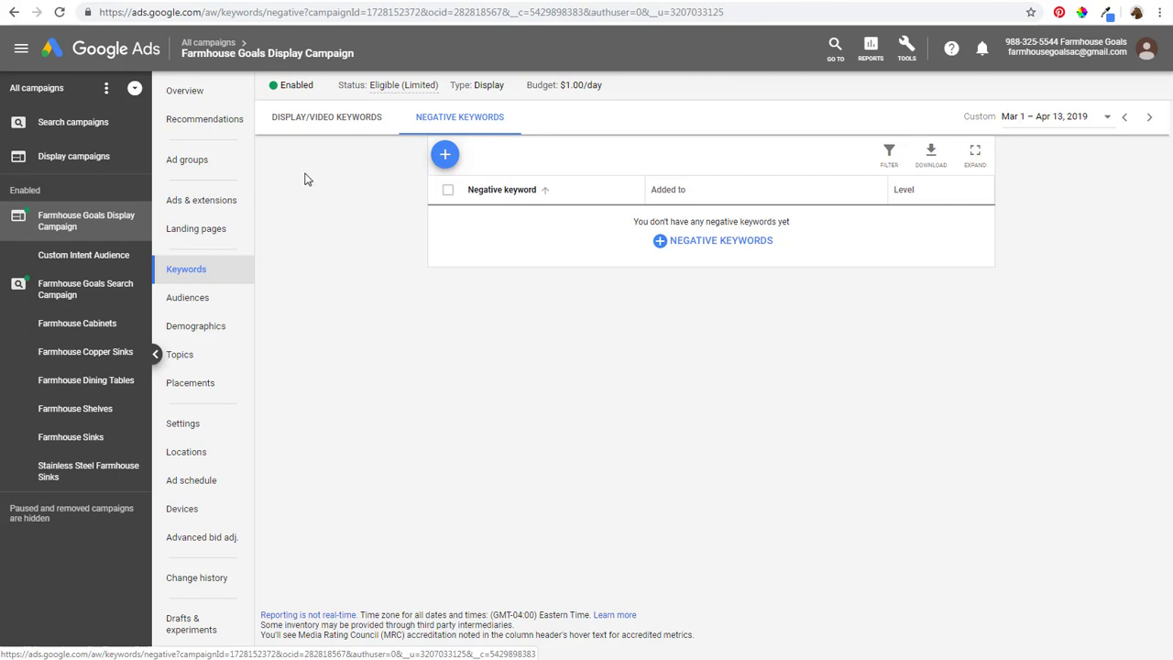
pyautogui.click(711, 245)
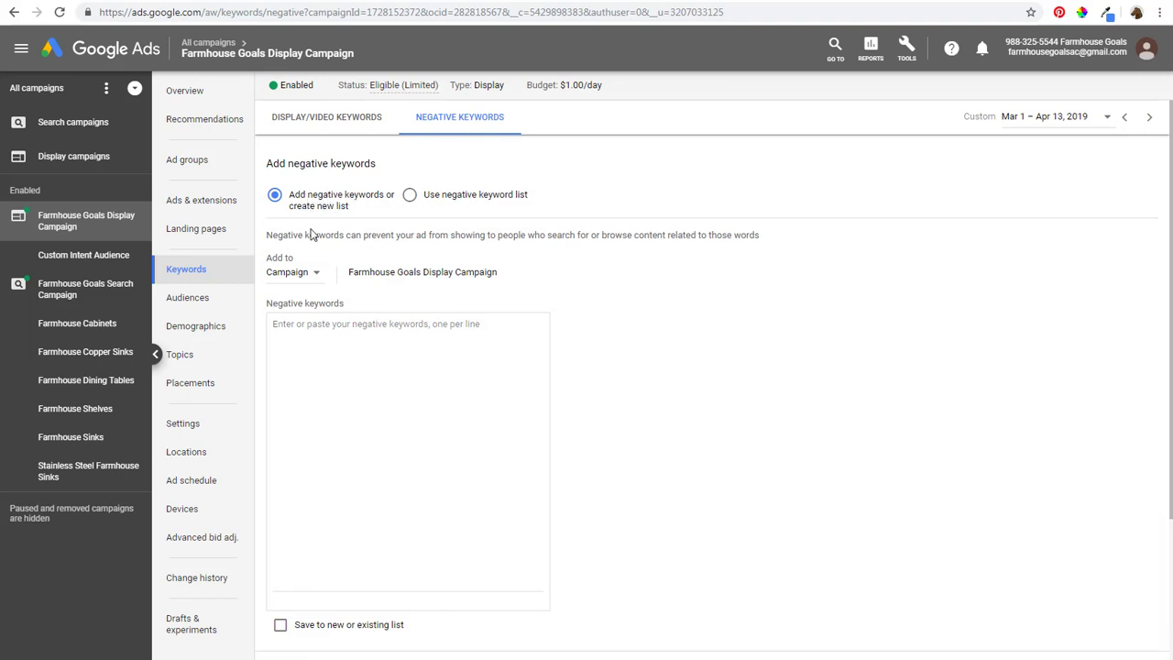
pyautogui.click(398, 349)
pyautogui.write('beach decor')
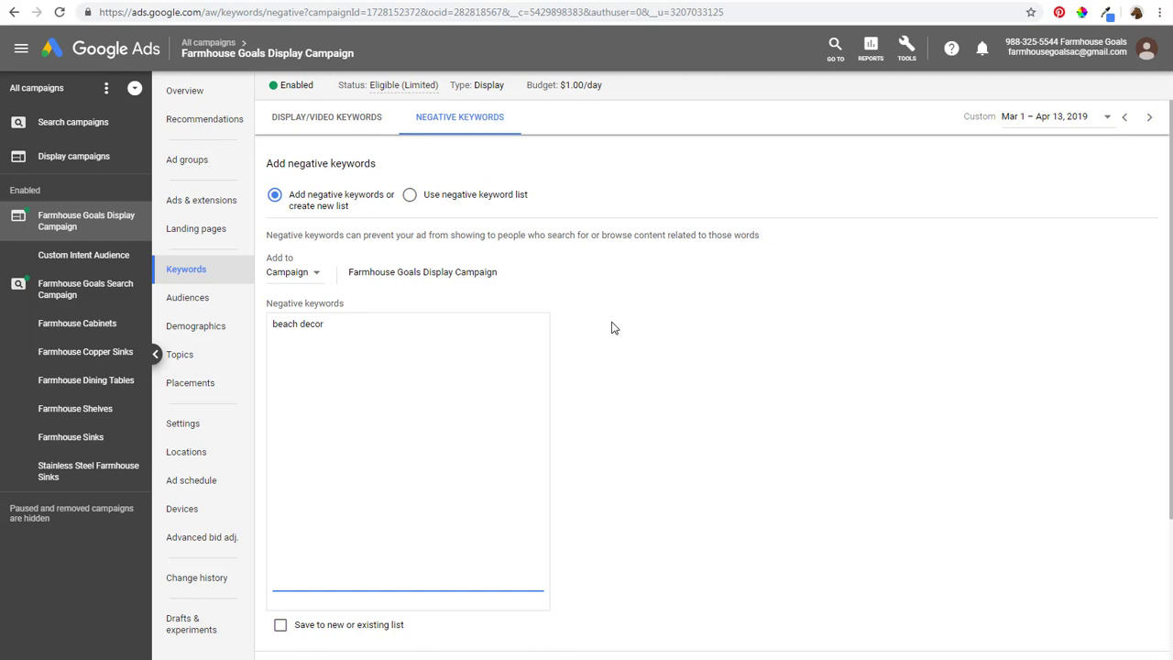
pyautogui.press('Return')
pyautogui.press('Return')
pyautogui.write('make money online')
pyautogui.press('Return')
pyautogui.write('work from home')
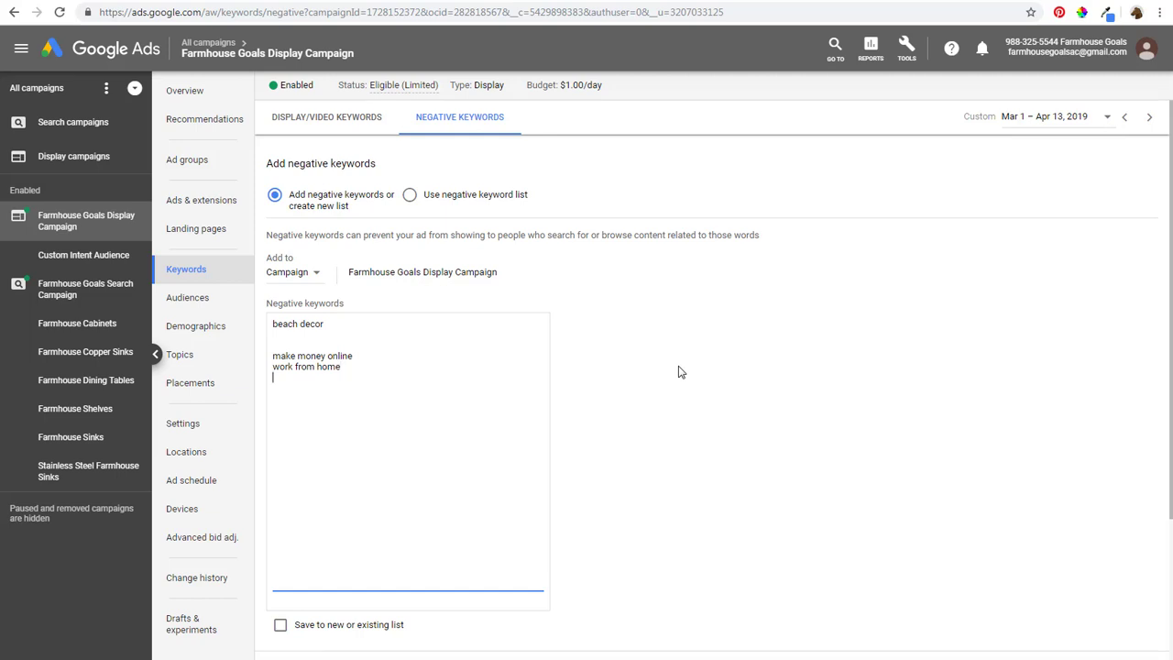
pyautogui.press('Return')
pyautogui.write('online games')
pyautogui.press('Return')
pyautogui.write('multiplayer games')
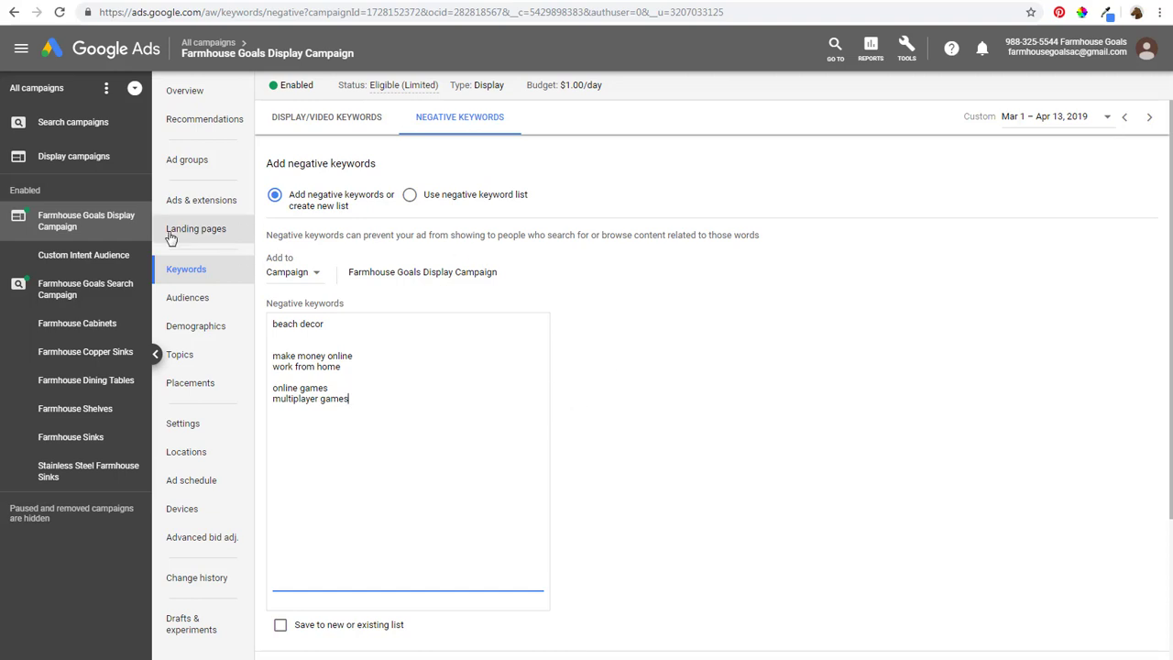
pyautogui.moveTo(361, 399); pyautogui.dragTo(272, 340)
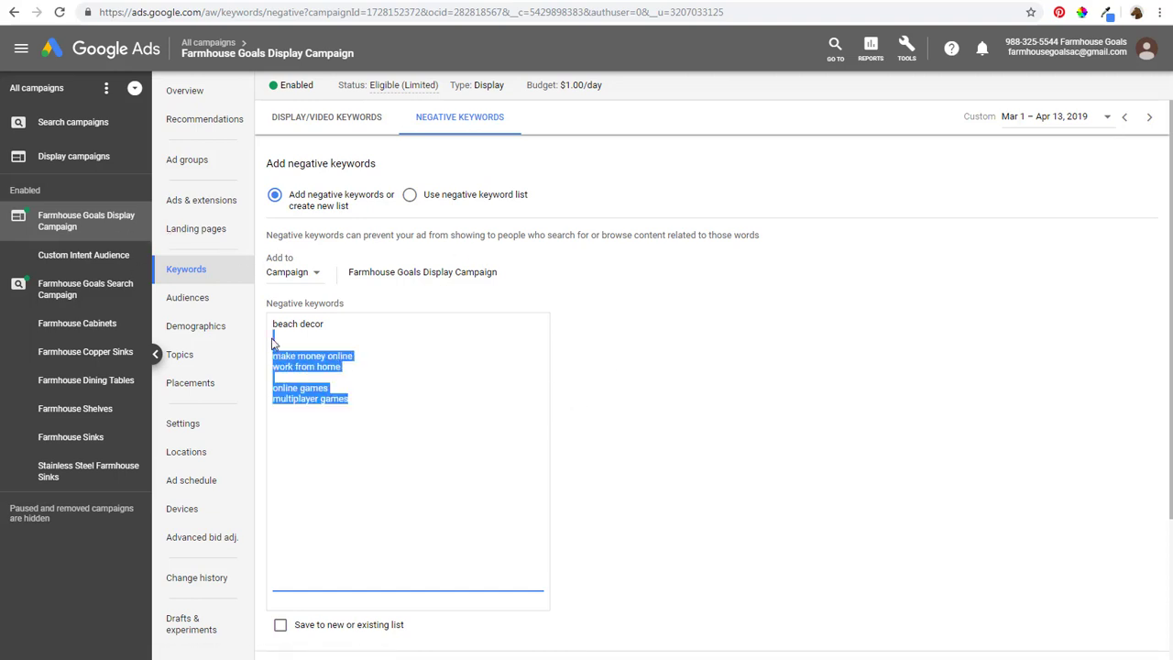
pyautogui.press('BackSpace')
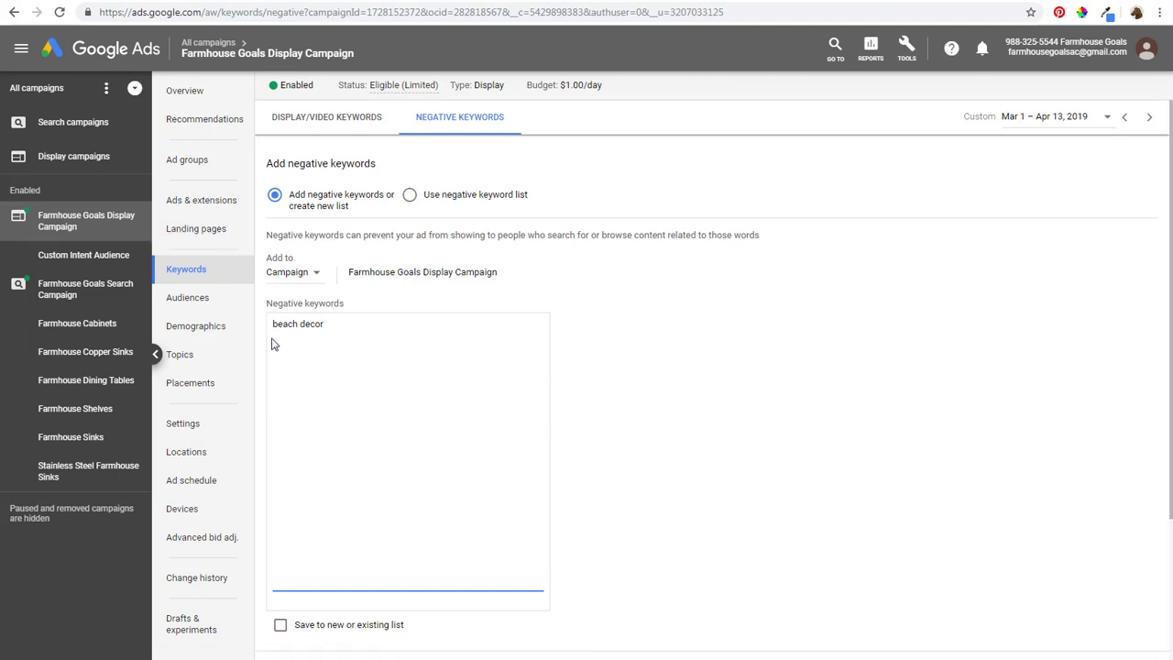
# Keep the negative keyword at campaign level and save it for the Farmhouse Goals Display Campaign
pyautogui.click(292, 275)
pyautogui.click(291, 275)
pyautogui.click(301, 287)
pyautogui.scroll(-2, 656, 364)
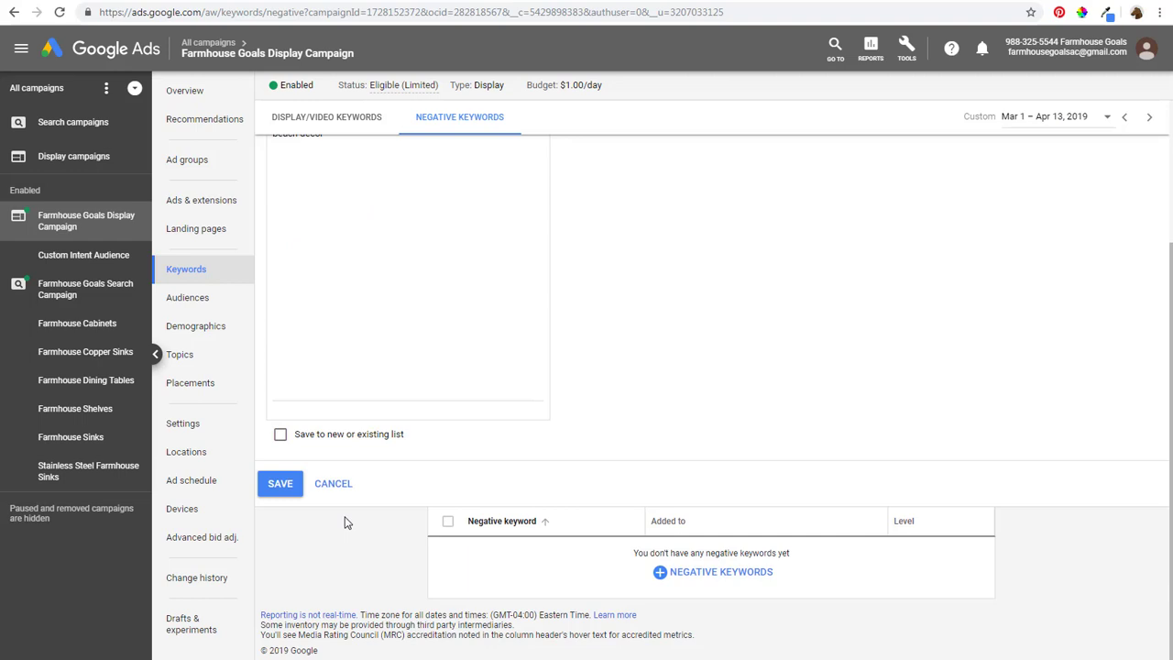
pyautogui.click(284, 485)
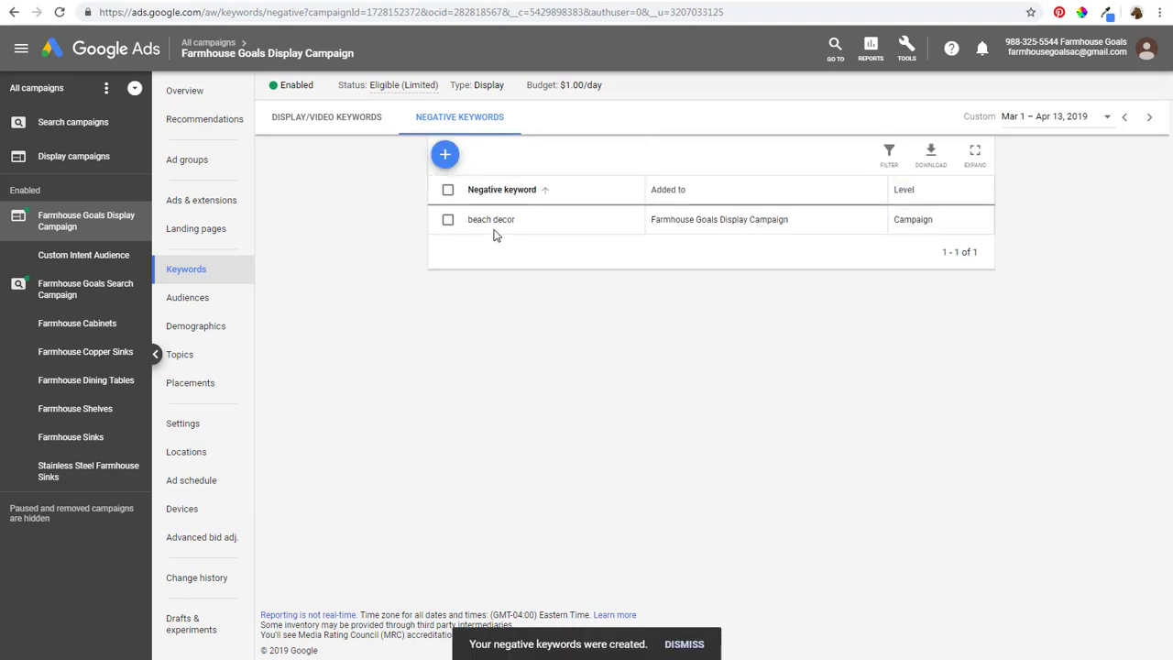